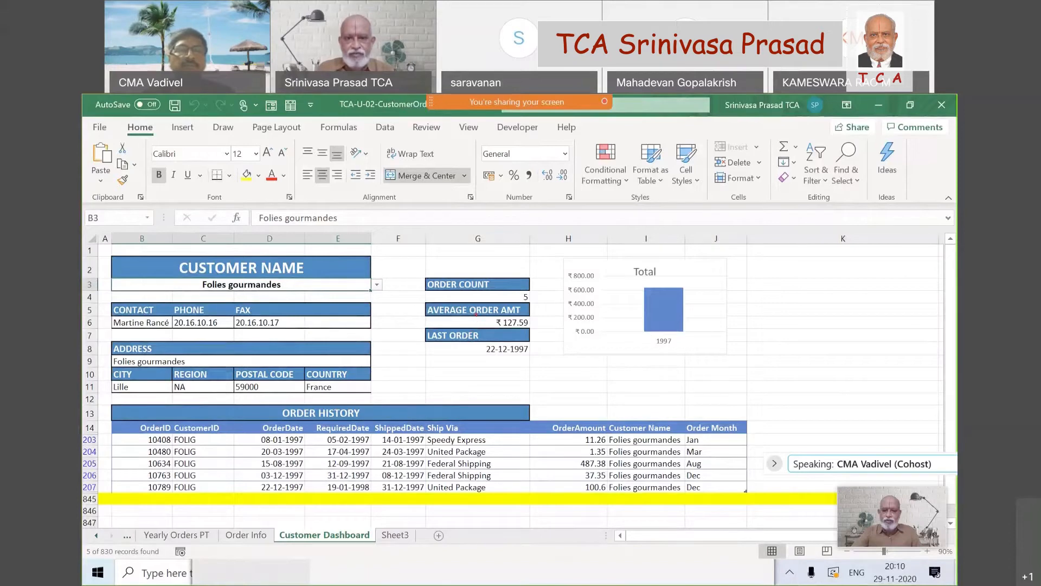
mouse_move(475, 314)
mouse_down()
mouse_move(539, 320)
mouse_move(502, 328)
mouse_up()
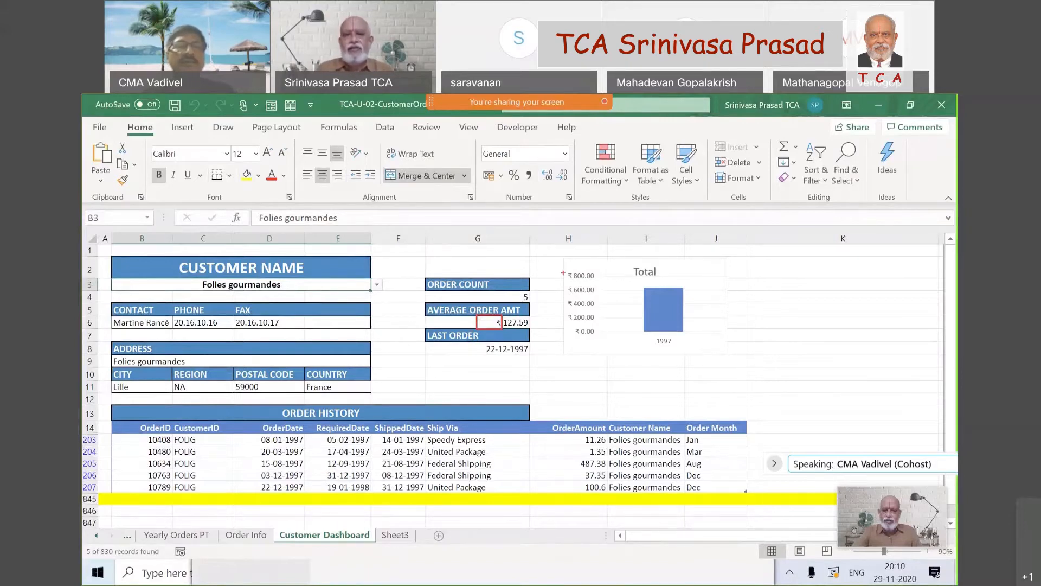
mouse_move(574, 268)
mouse_down()
mouse_move(592, 334)
mouse_move(567, 323)
mouse_move(567, 271)
mouse_up()
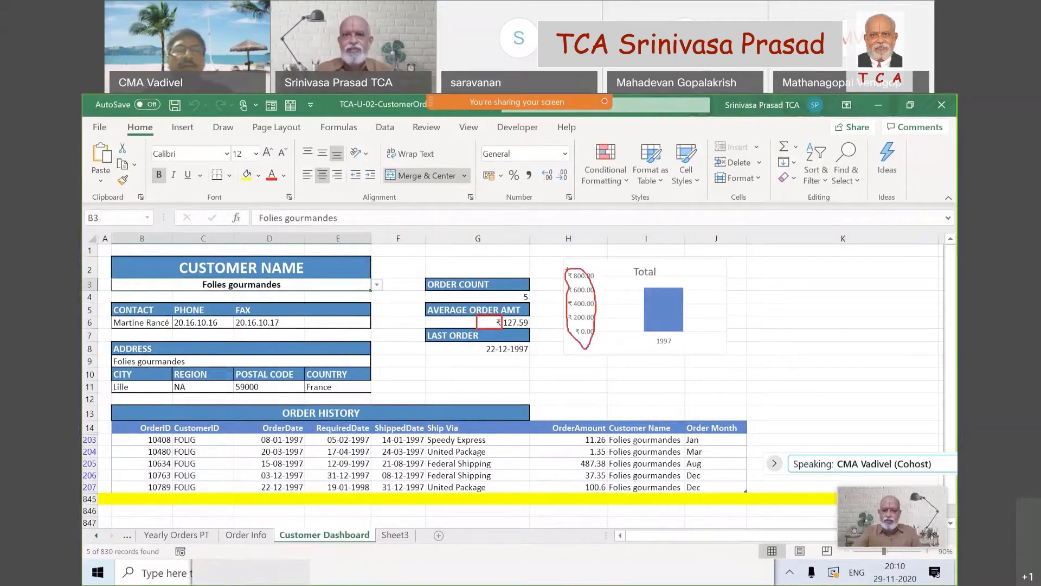
key(Escape)
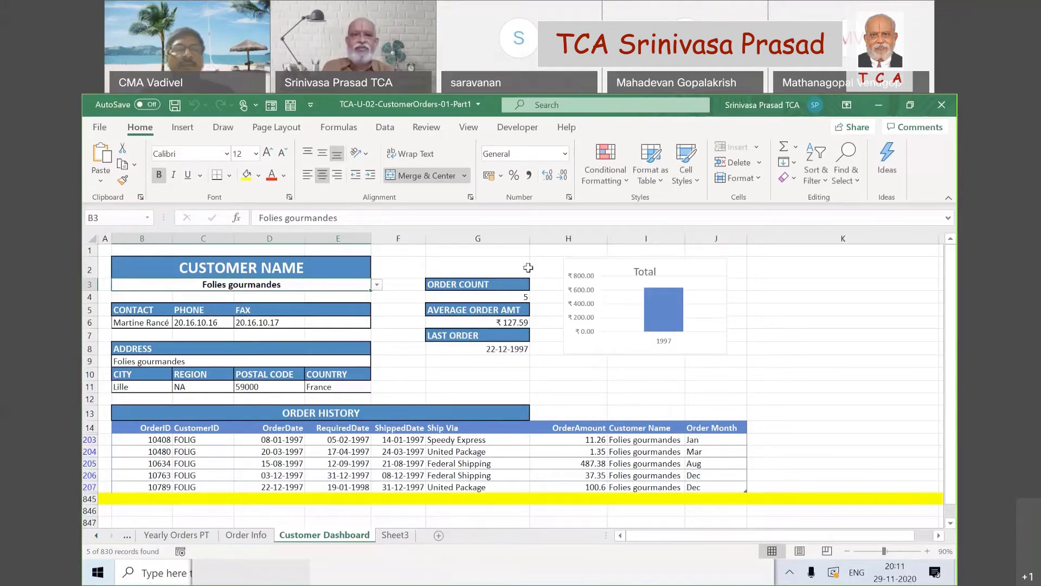
Choose Bon app' as the customer name in cell B3 of the Customer Dashboard
click(376, 285)
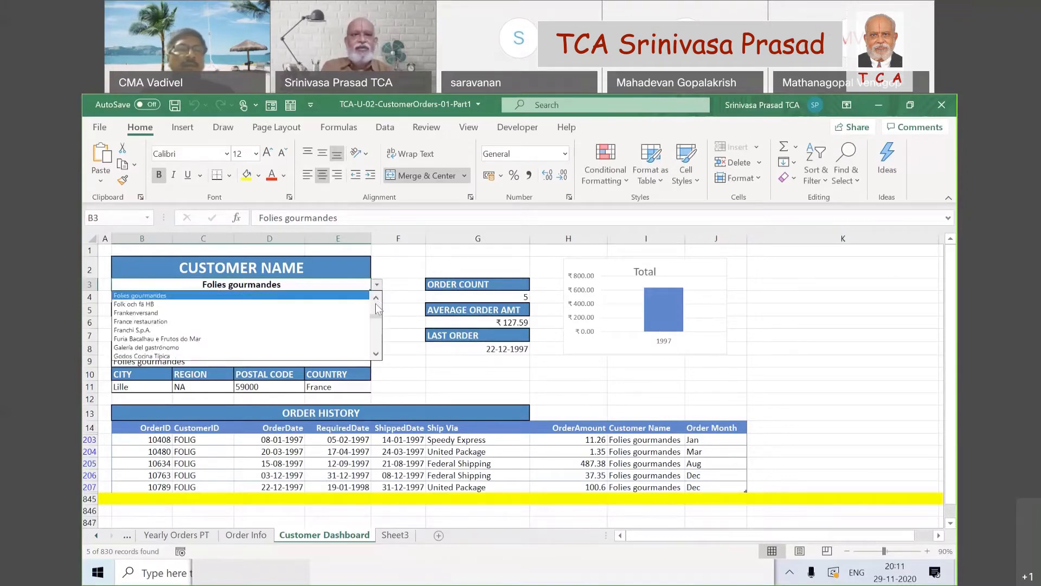
click(376, 298)
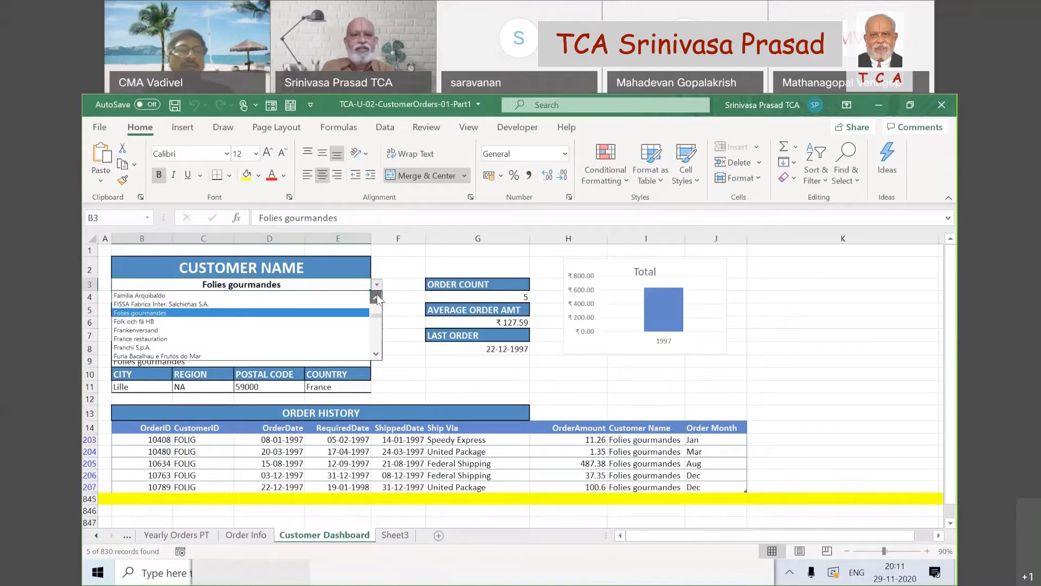
click(377, 296)
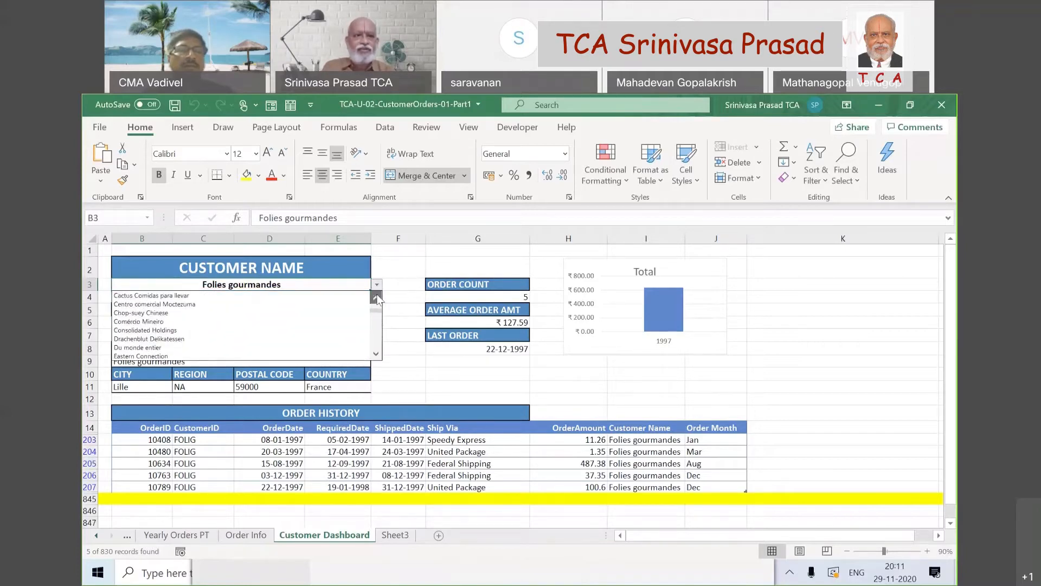
click(299, 322)
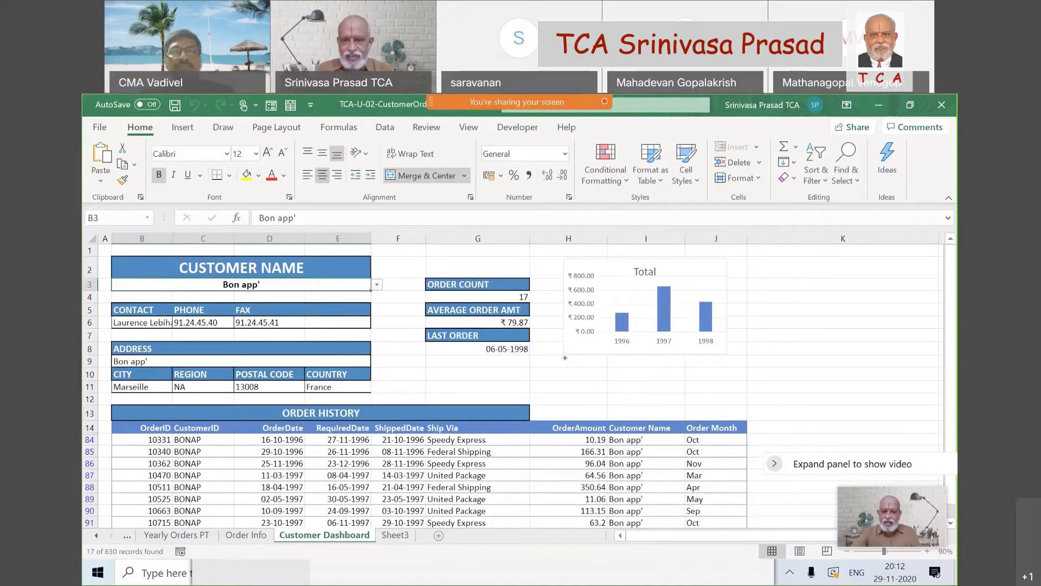
drag(565, 358, 747, 417)
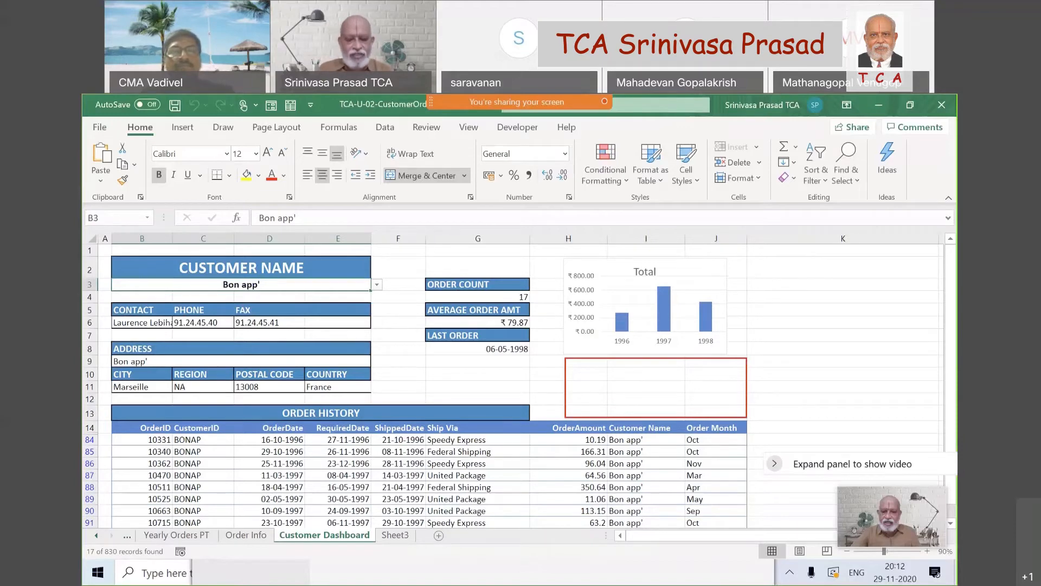
key(Escape)
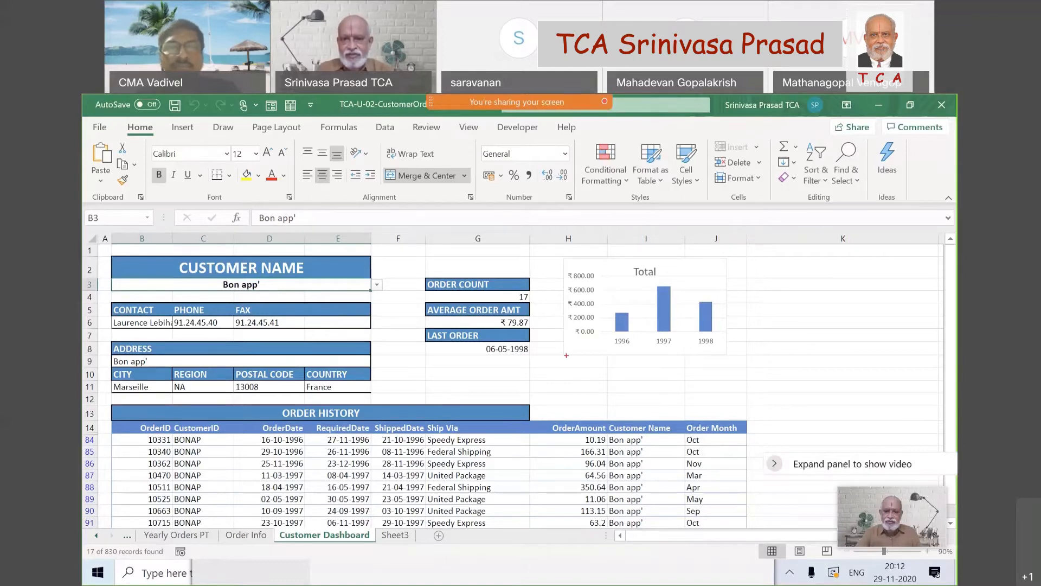
mouse_move(566, 355)
mouse_down()
mouse_move(727, 391)
mouse_move(727, 405)
mouse_up()
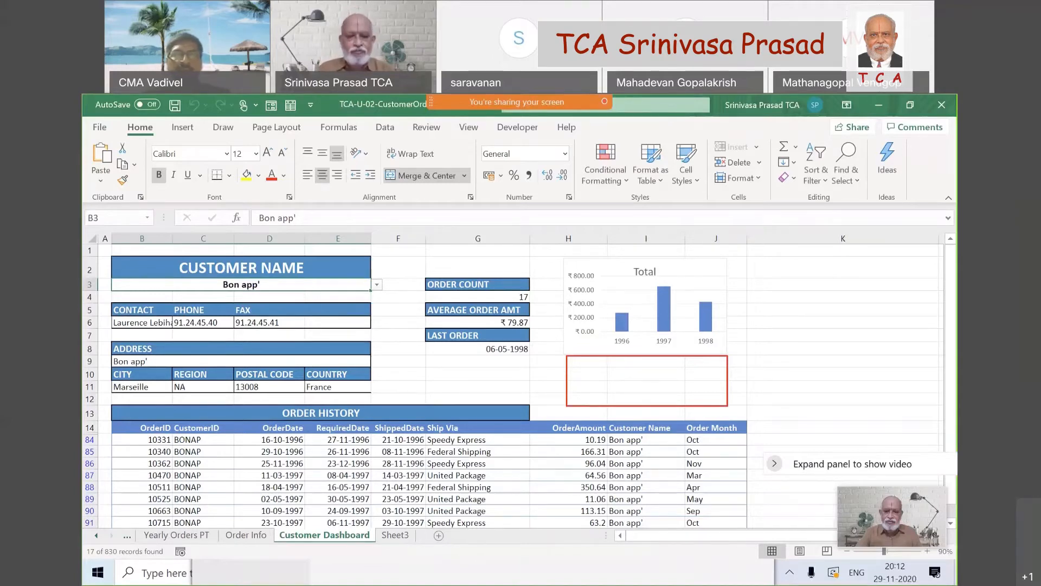
key(Escape)
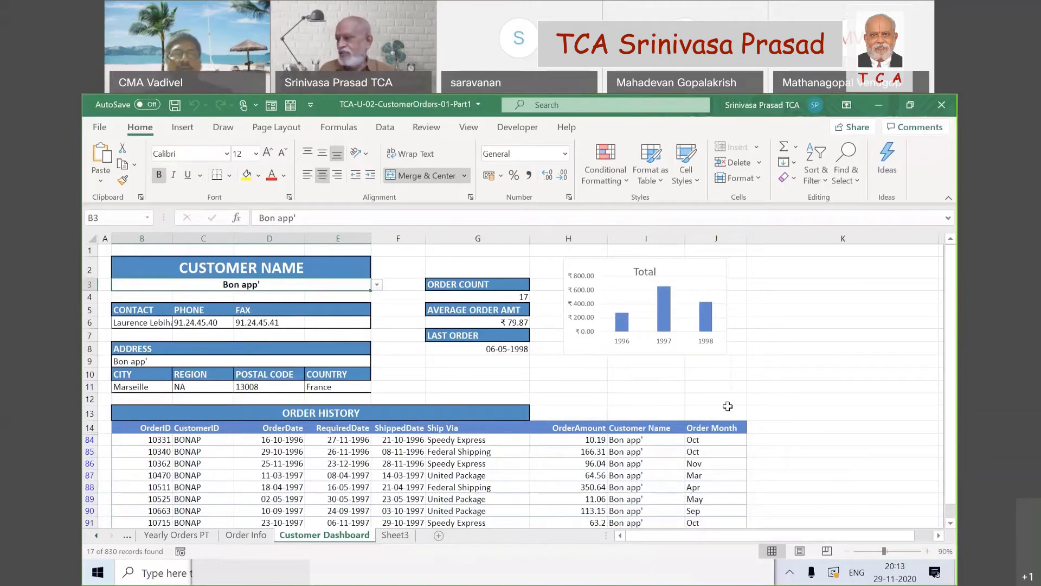
Select the yearly order total pivot chart on the dashboard and hide its field list
click(678, 270)
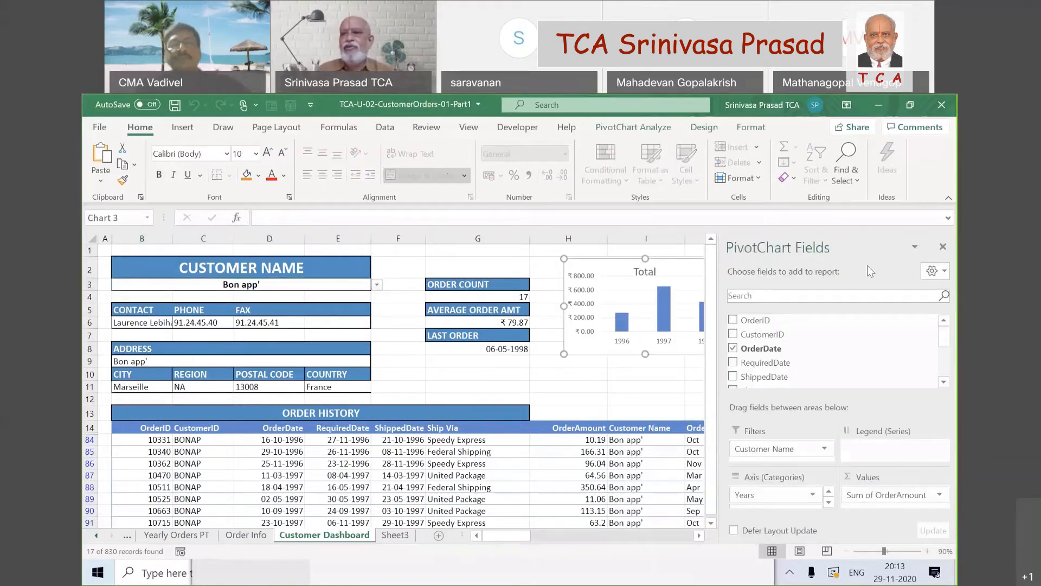
click(941, 247)
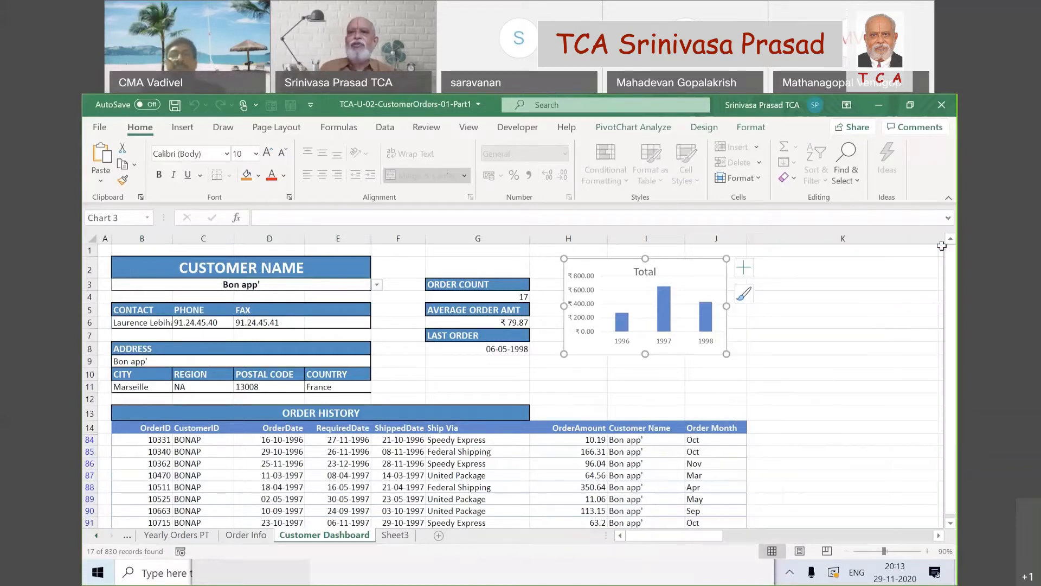
click(639, 129)
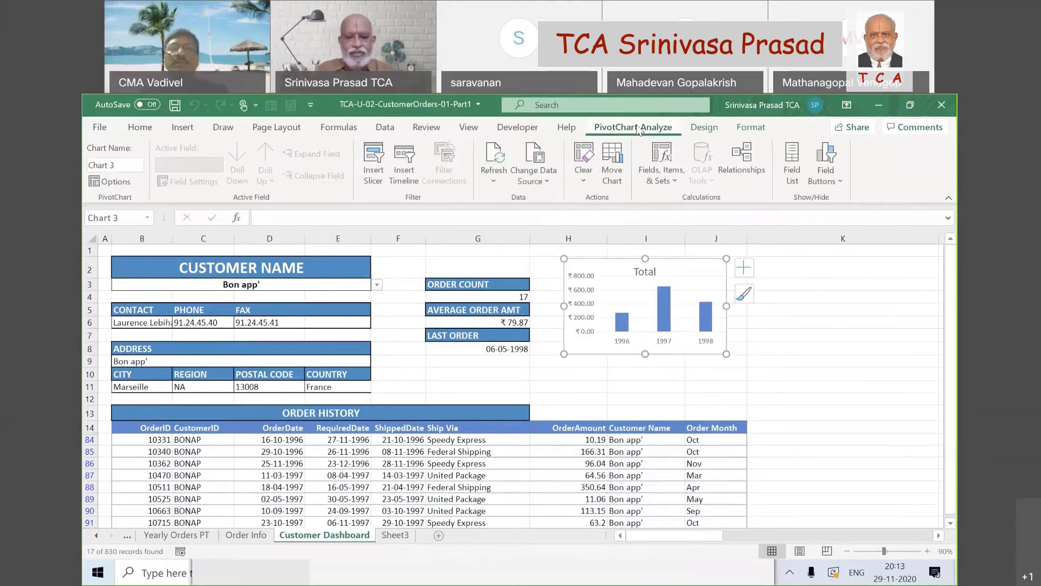
key(Escape)
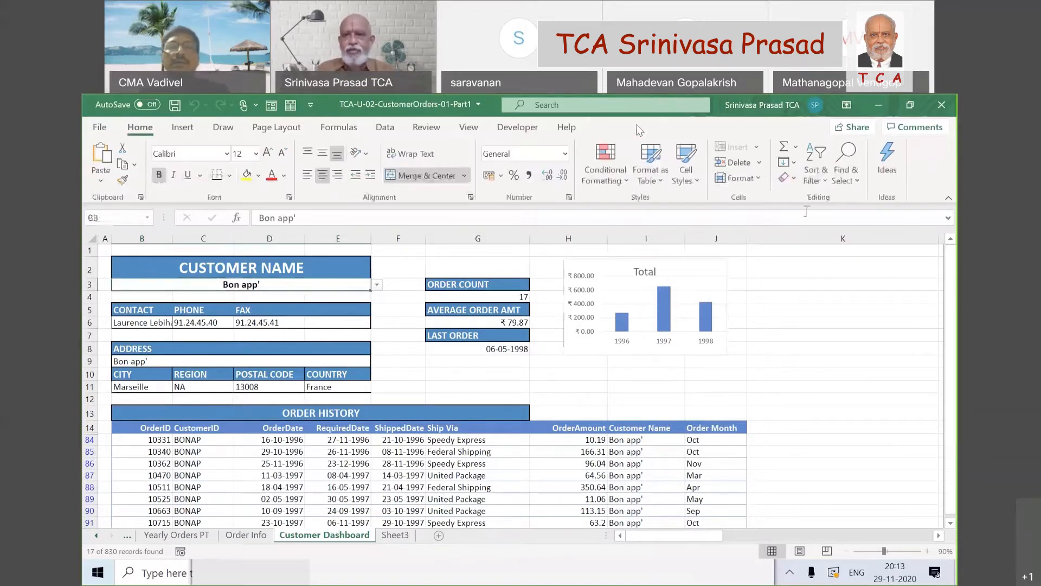
click(705, 268)
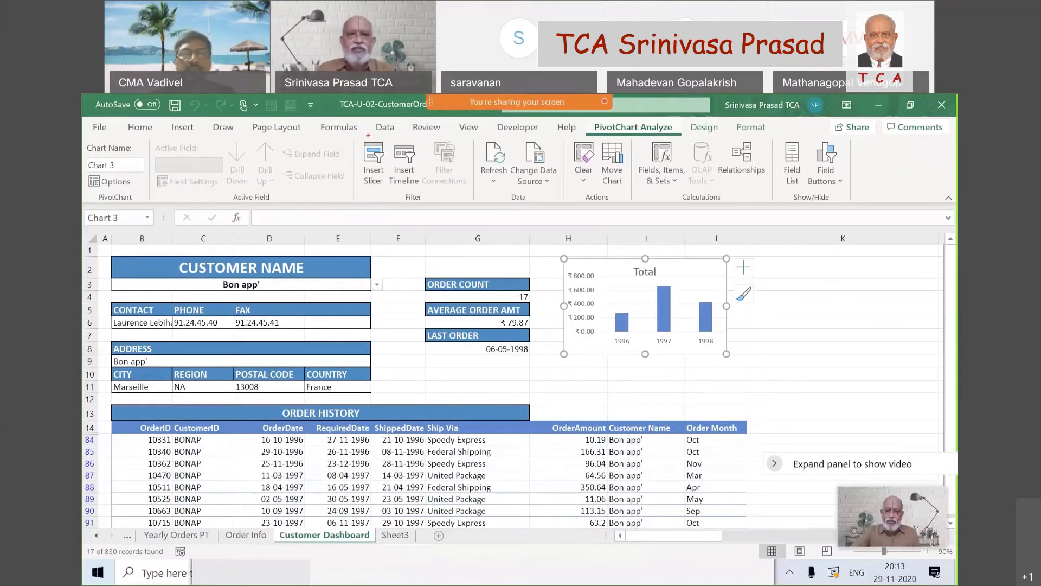
mouse_move(362, 136)
mouse_down()
mouse_move(437, 136)
mouse_move(471, 165)
mouse_move(457, 204)
mouse_move(383, 206)
mouse_move(350, 160)
mouse_move(360, 138)
mouse_up()
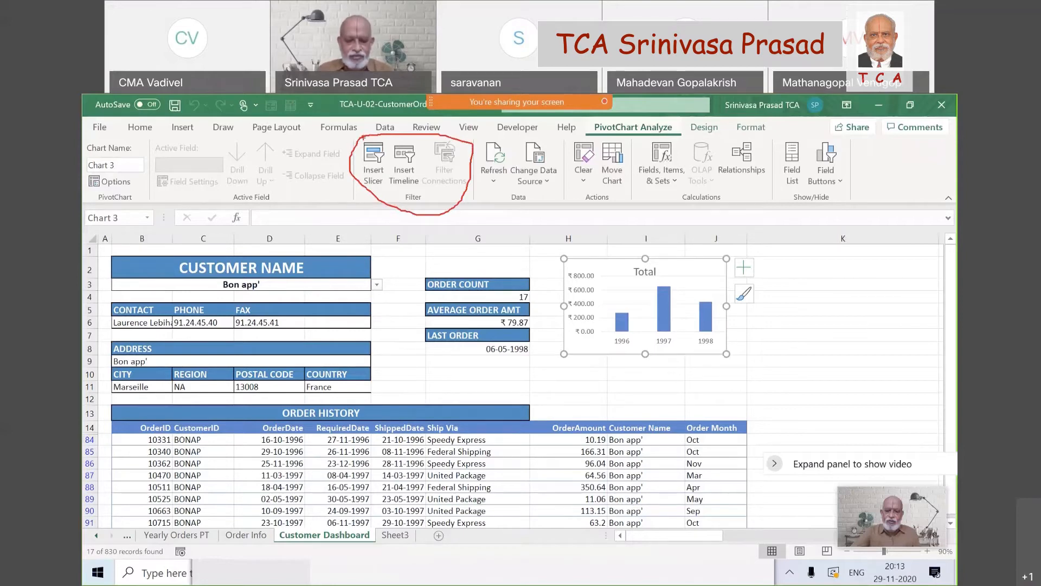
mouse_move(362, 137)
mouse_down()
mouse_move(391, 140)
mouse_move(388, 189)
mouse_up()
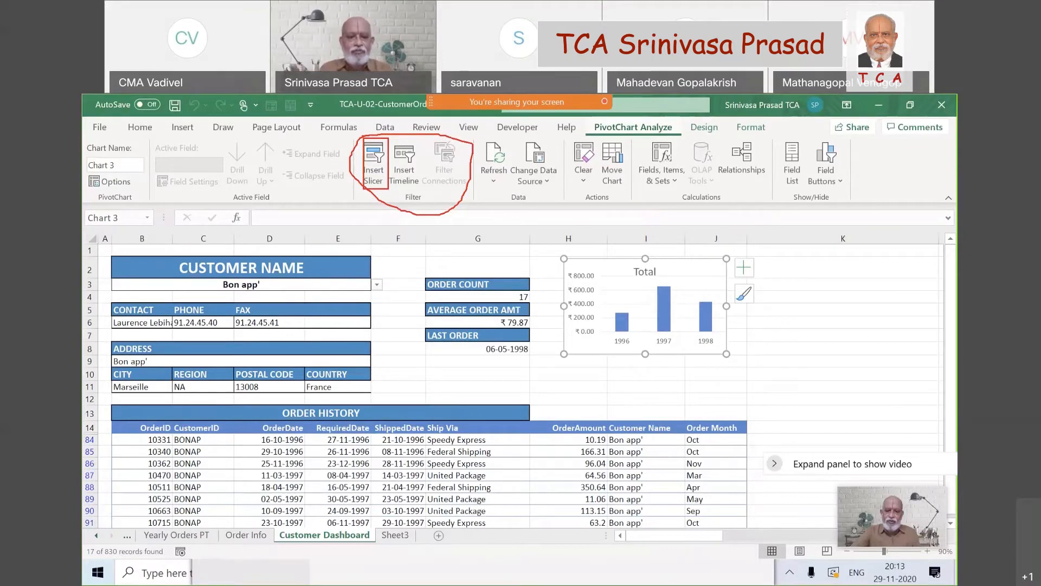
key(Escape)
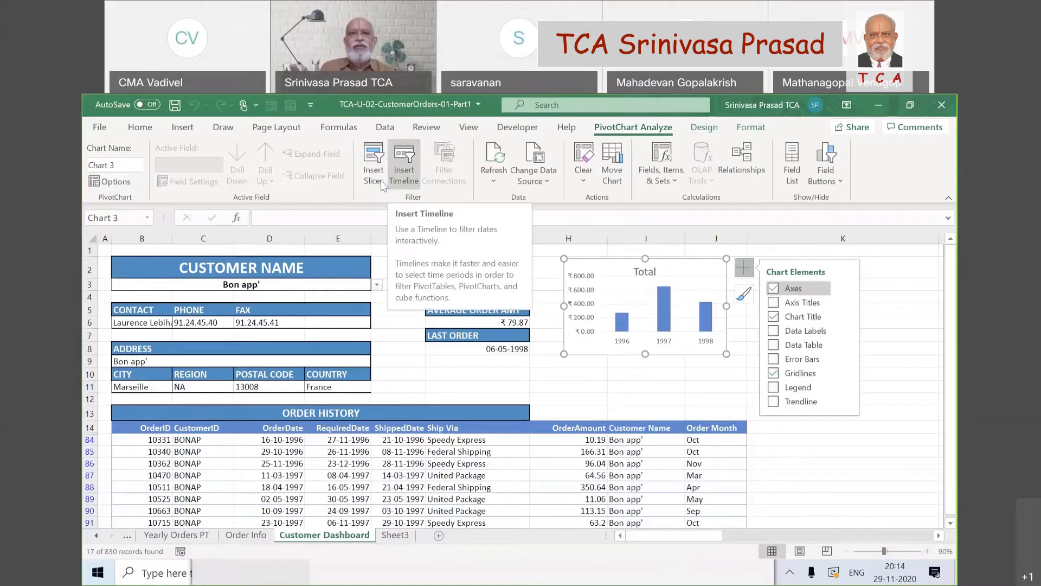
Insert a slicer for the Order Month field on the selected pivot chart
click(379, 181)
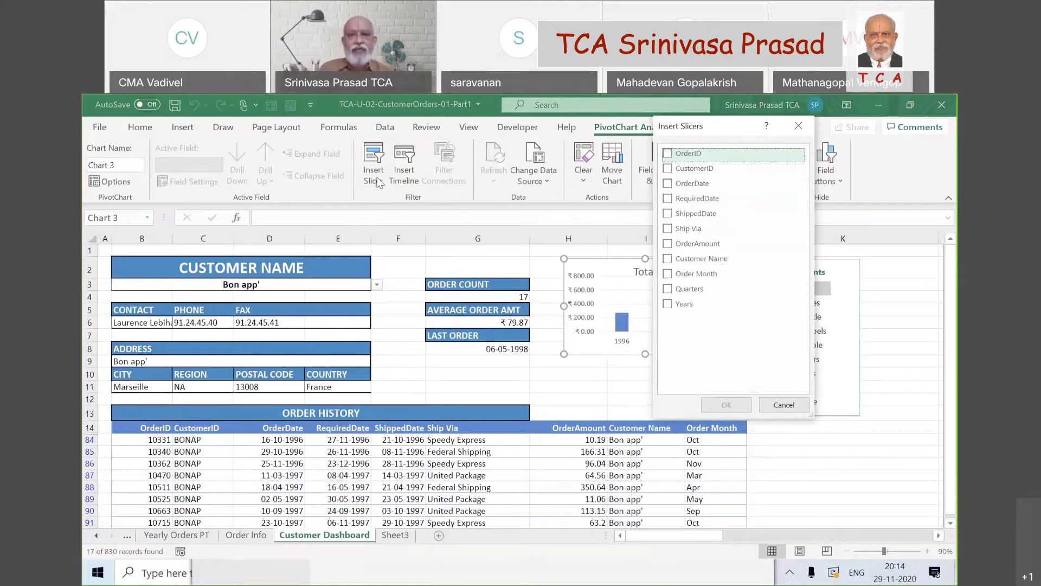
click(784, 405)
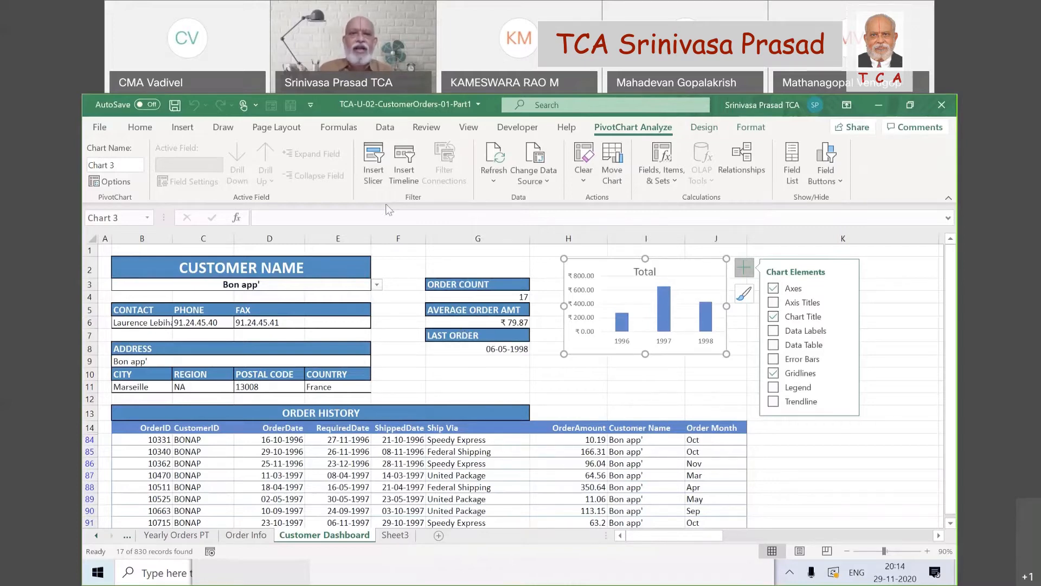
click(378, 167)
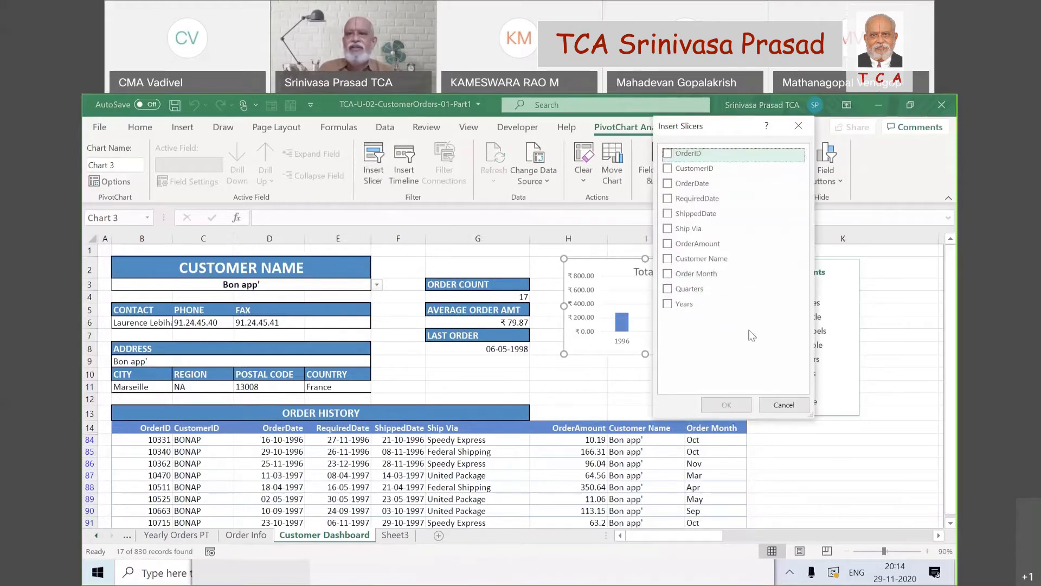
click(668, 275)
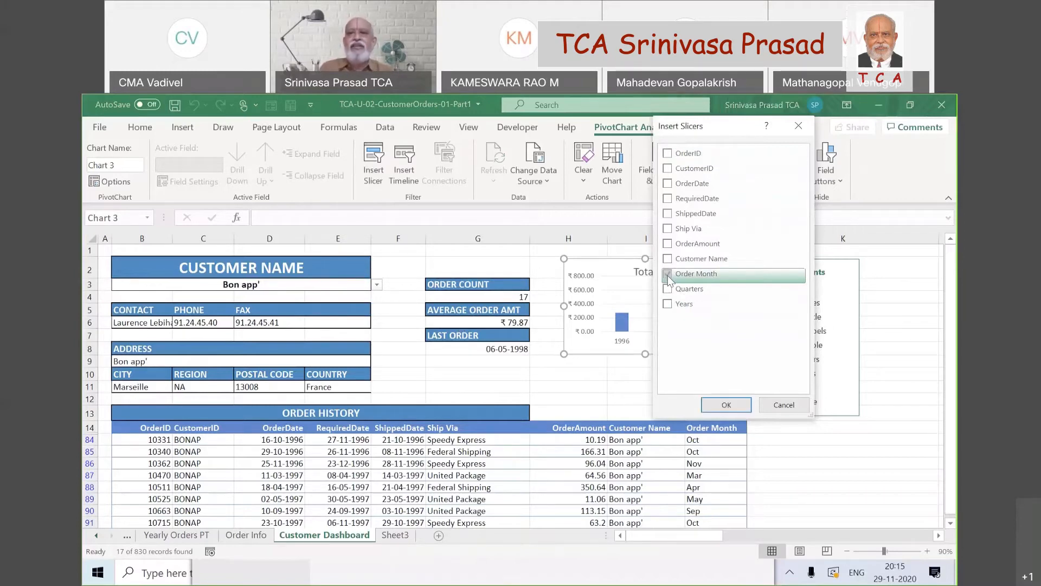
click(727, 406)
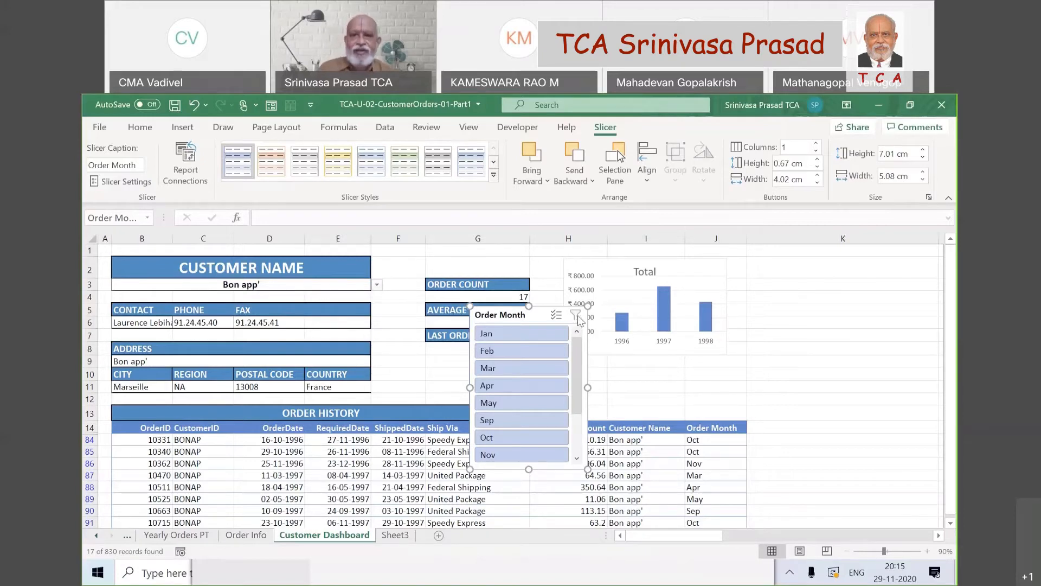
Filter the chart to Jan with the Order Month slicer and move the slicer into column K beside the chart
click(534, 338)
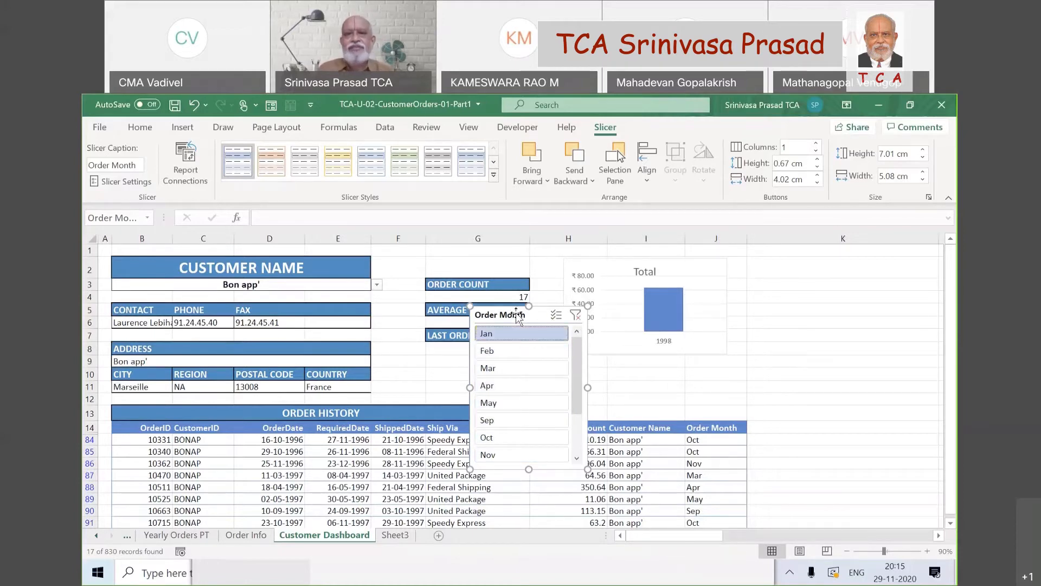
drag(517, 317, 824, 275)
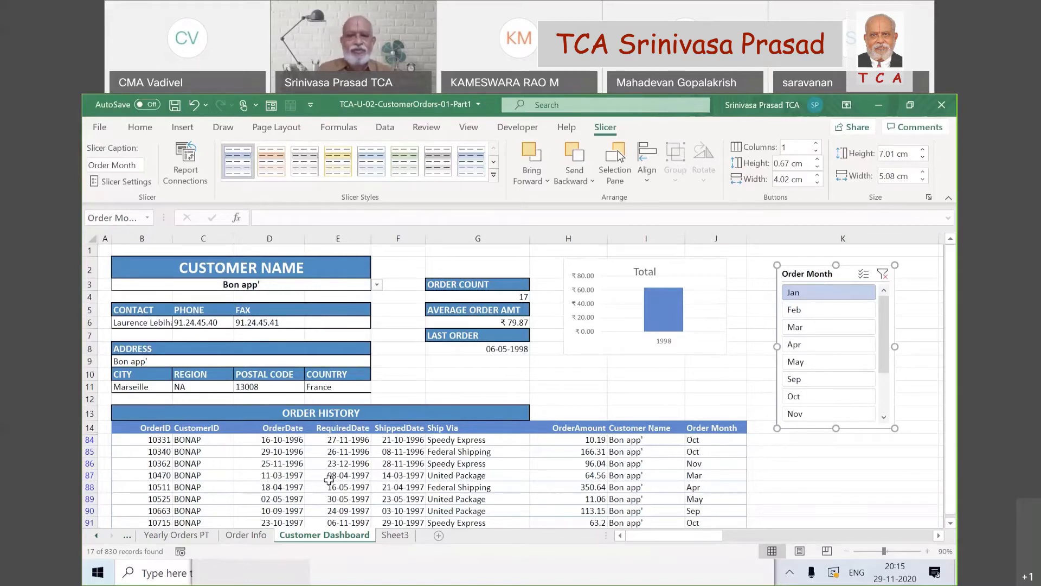
Examine the order dates and months of the Bon app' rows in the order history table
click(331, 484)
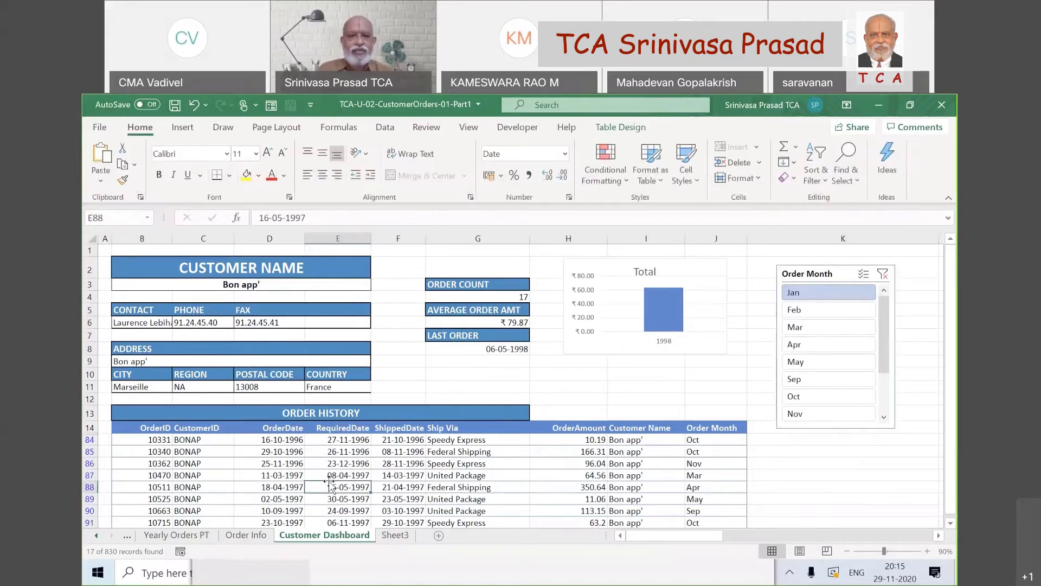
scroll(330, 483, down, 1)
scroll(330, 481, down, 1)
scroll(329, 481, down, 2)
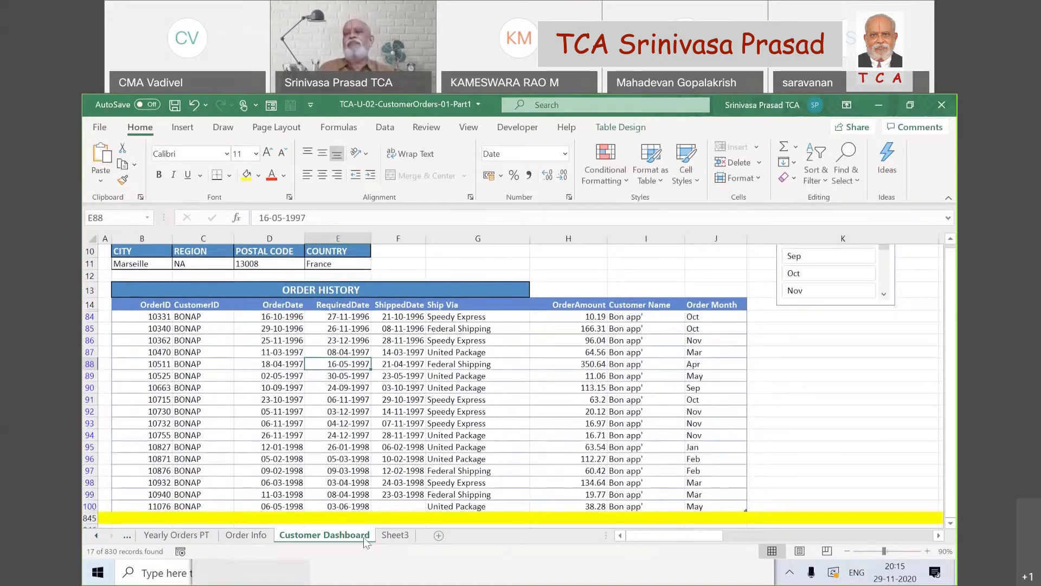
scroll(734, 413, up, 2)
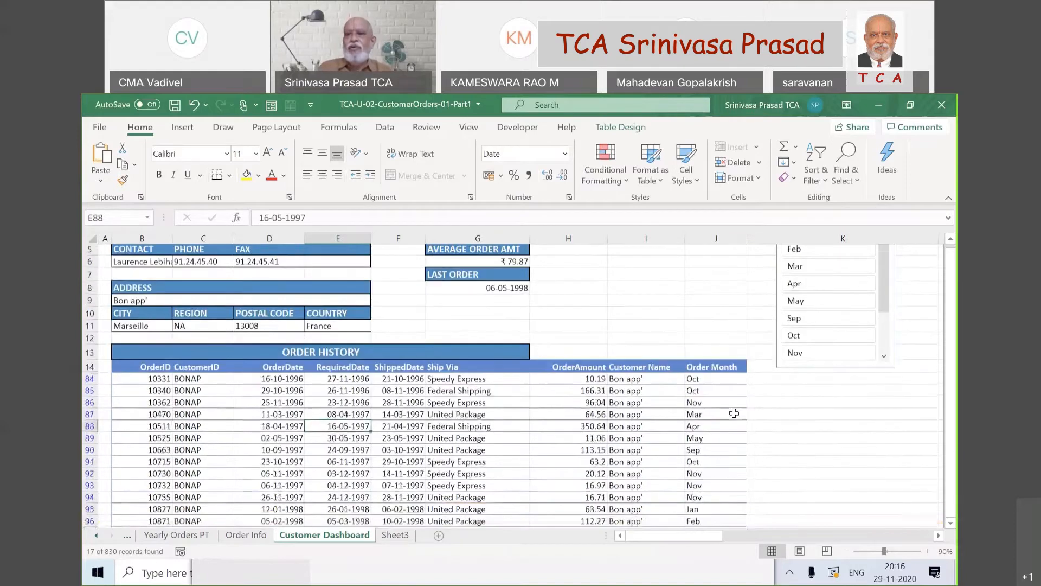
scroll(734, 414, up, 1)
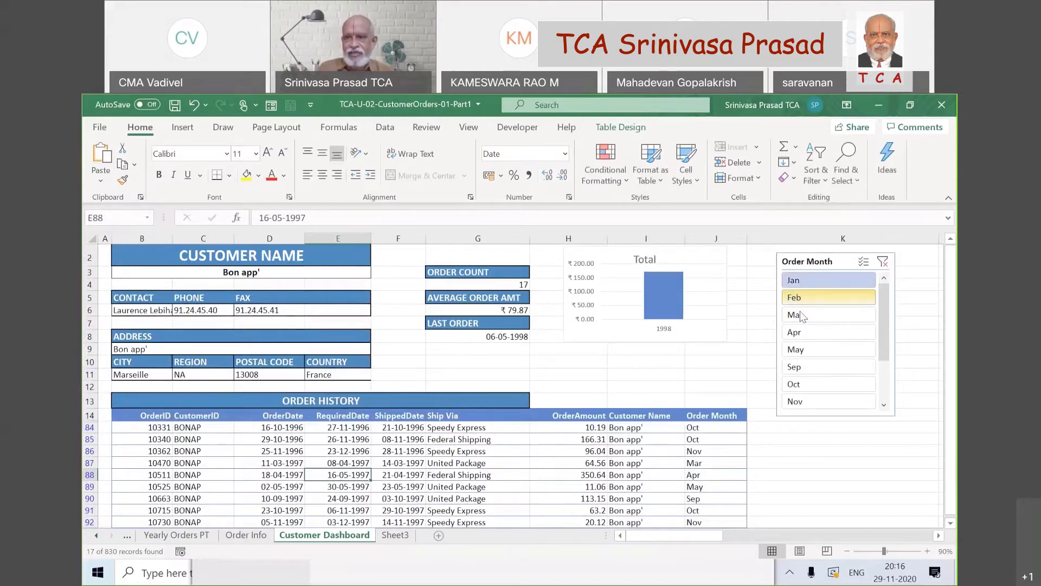
Filter the chart to Feb, Mar and Apr together in the Order Month slicer, and clear the slicer's filter
ctrl+click(799, 332)
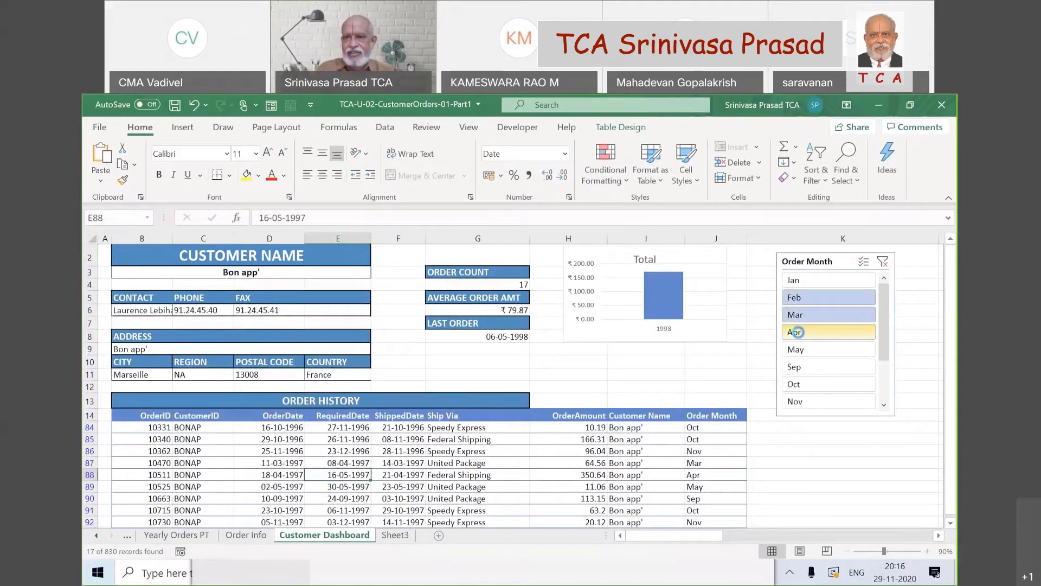
click(882, 262)
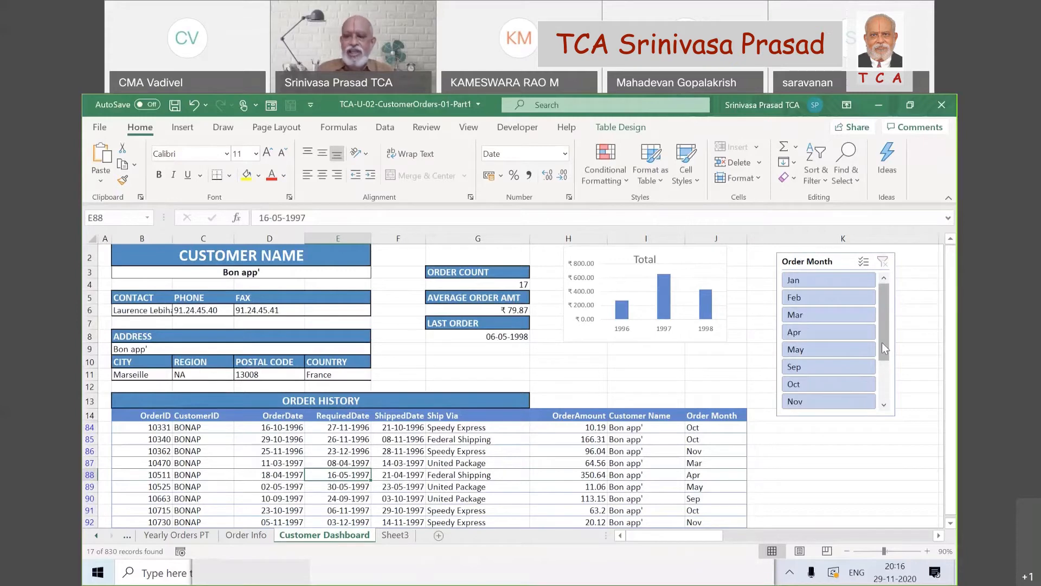
Shrink the Order Month slicer in width and height to about two visible month buttons
drag(882, 343, 887, 298)
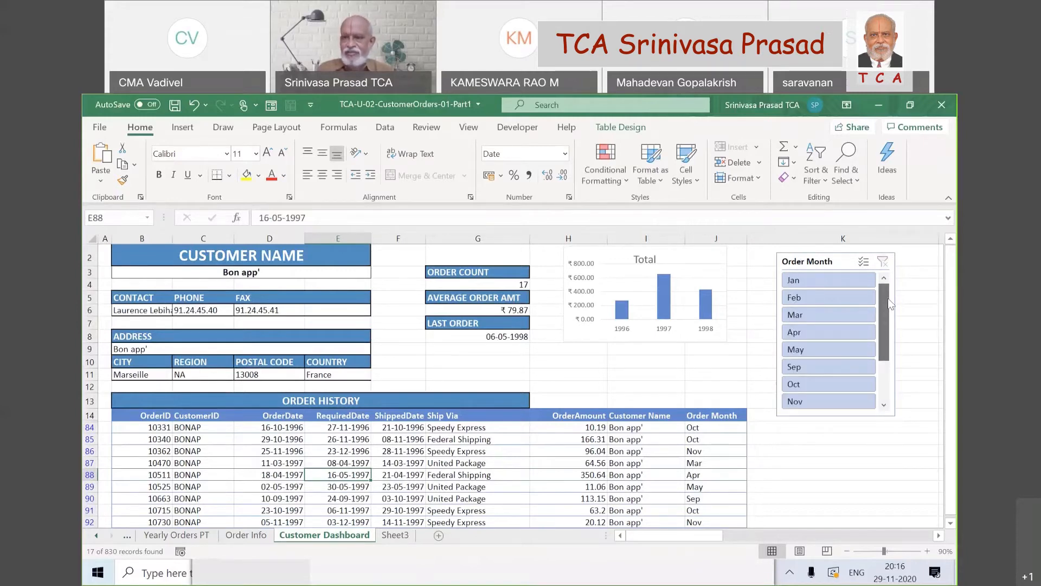
click(821, 264)
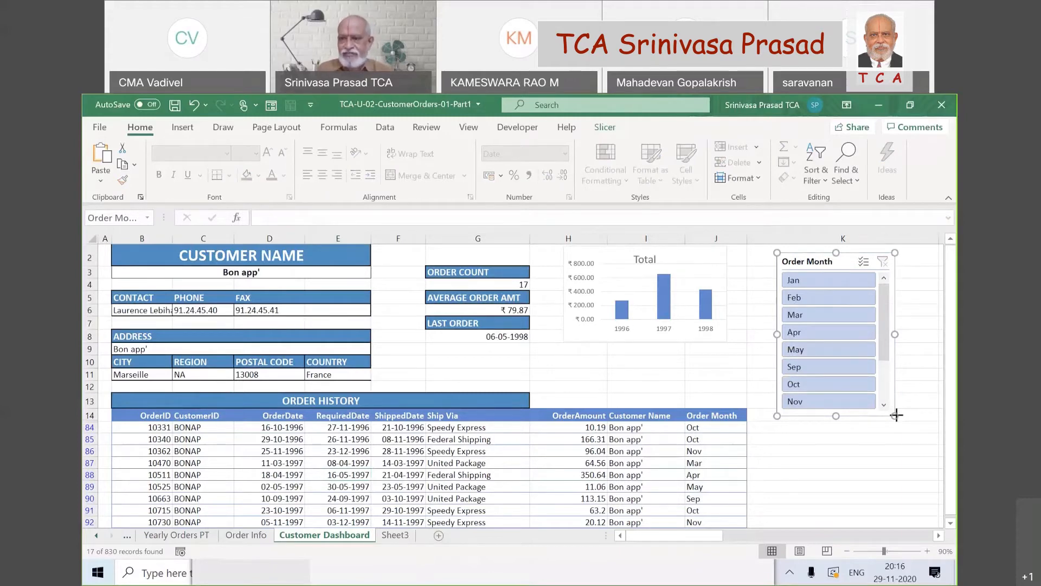
drag(895, 415, 867, 315)
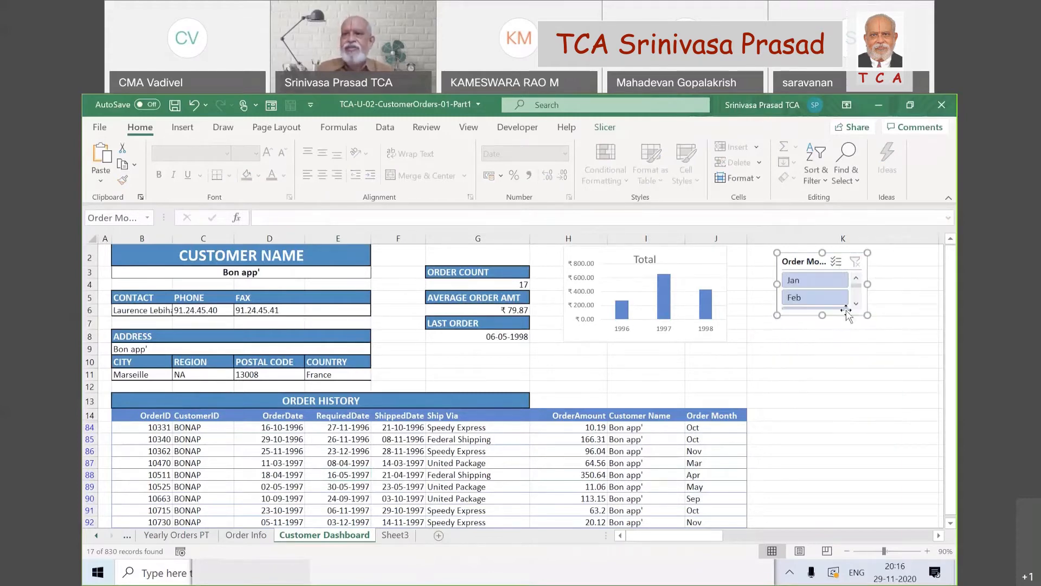
Move the Order Month slicer directly below the chart, widen it to the chart's width and shorten it to one visible month row
drag(789, 269, 596, 350)
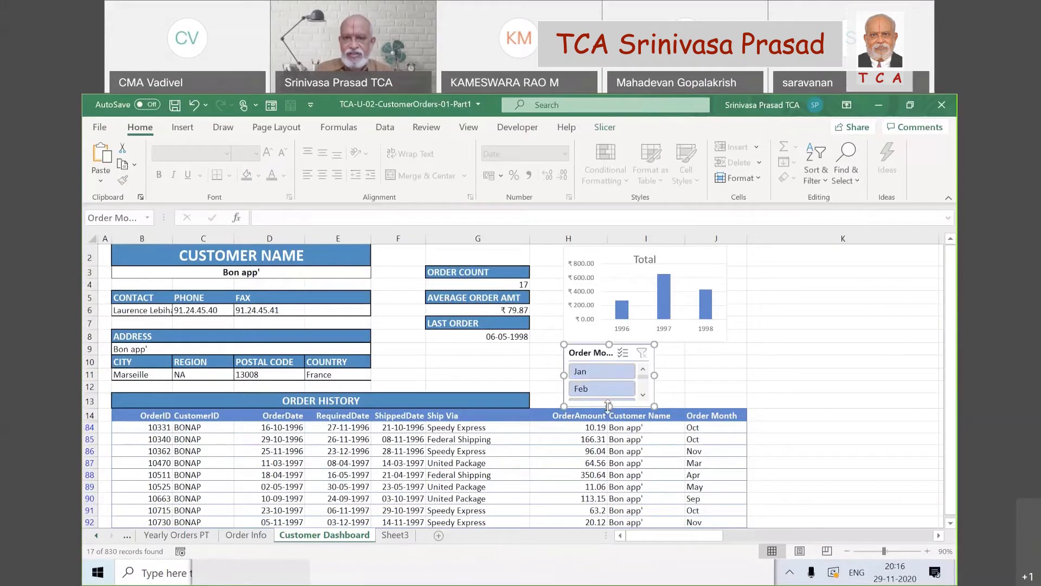
drag(608, 406, 727, 368)
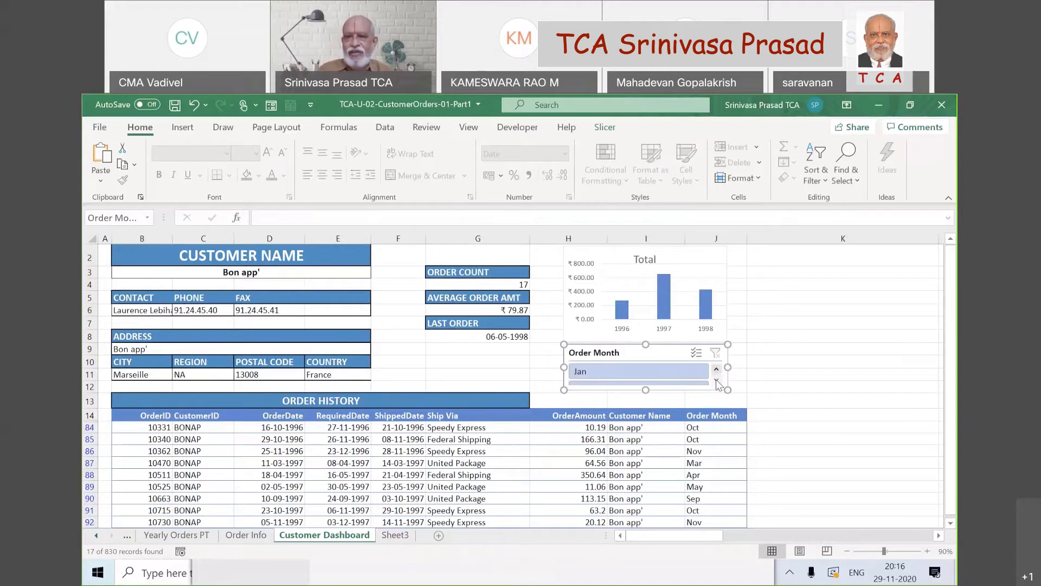
click(715, 379)
click(716, 379)
click(716, 370)
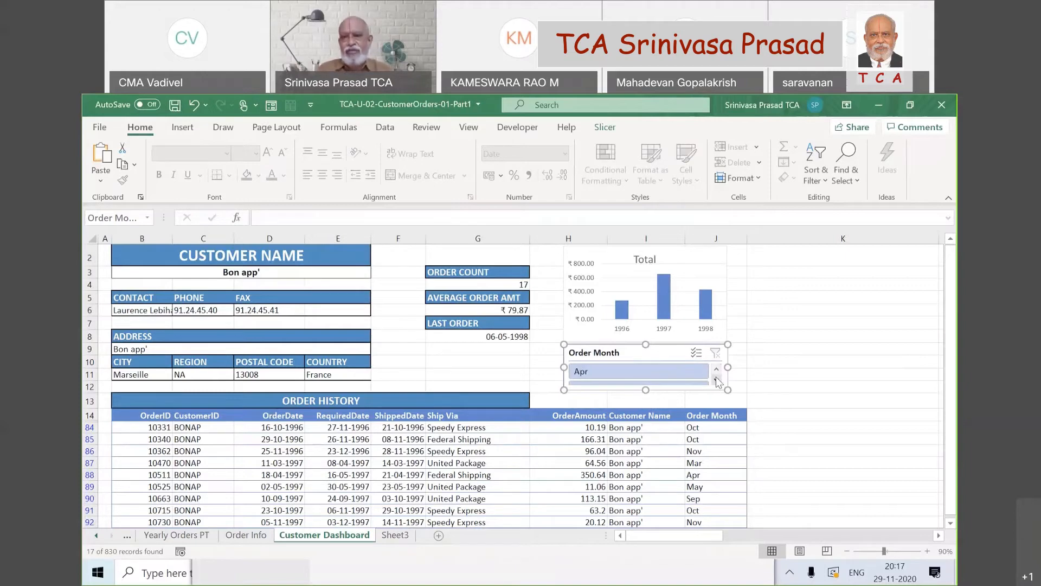
click(716, 379)
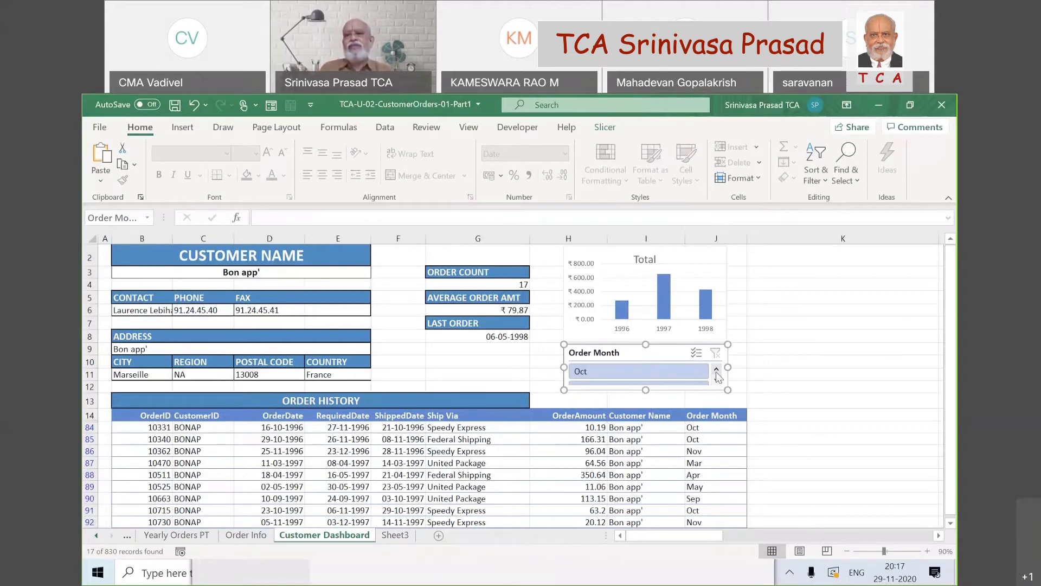
click(716, 371)
click(716, 371)
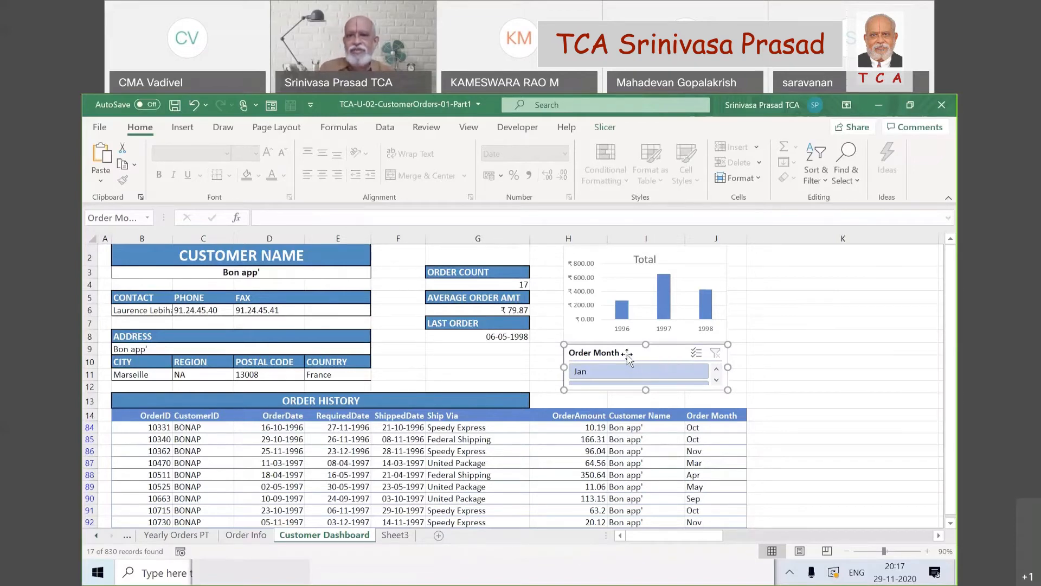
click(824, 359)
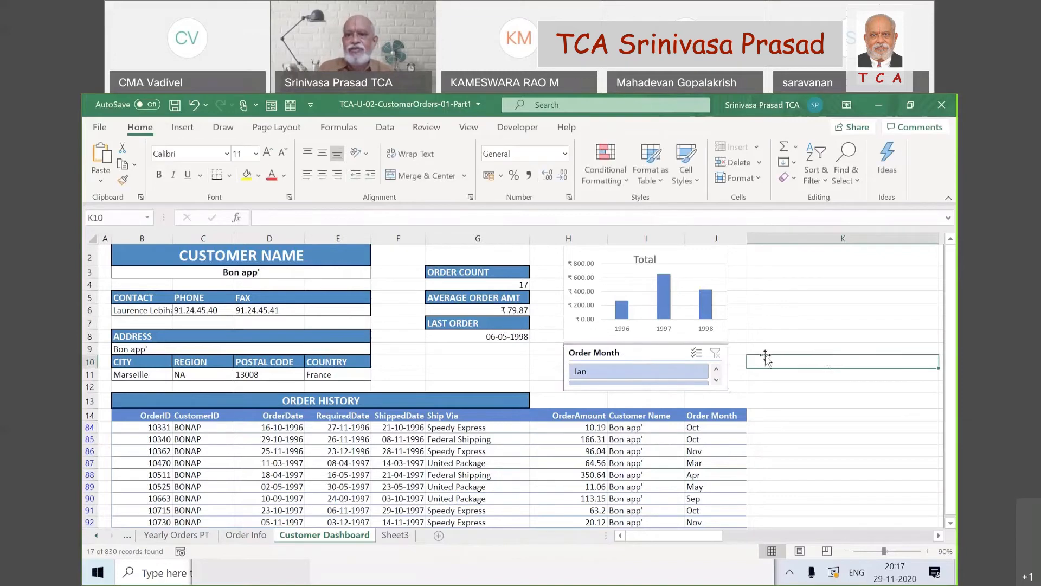
click(670, 358)
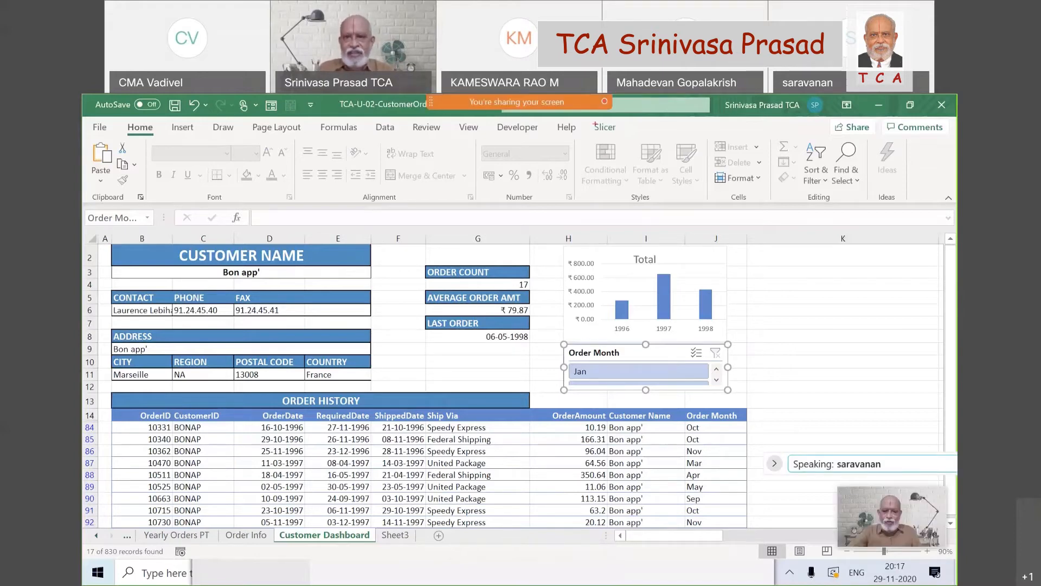
mouse_move(584, 119)
mouse_down()
mouse_move(636, 120)
mouse_move(631, 143)
mouse_move(584, 140)
mouse_move(585, 120)
mouse_up()
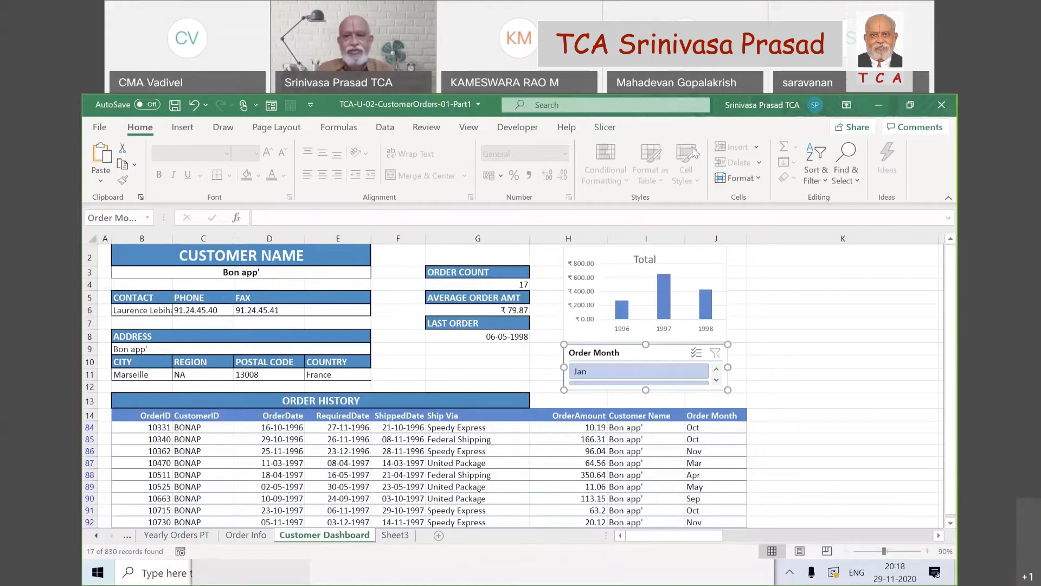
click(817, 325)
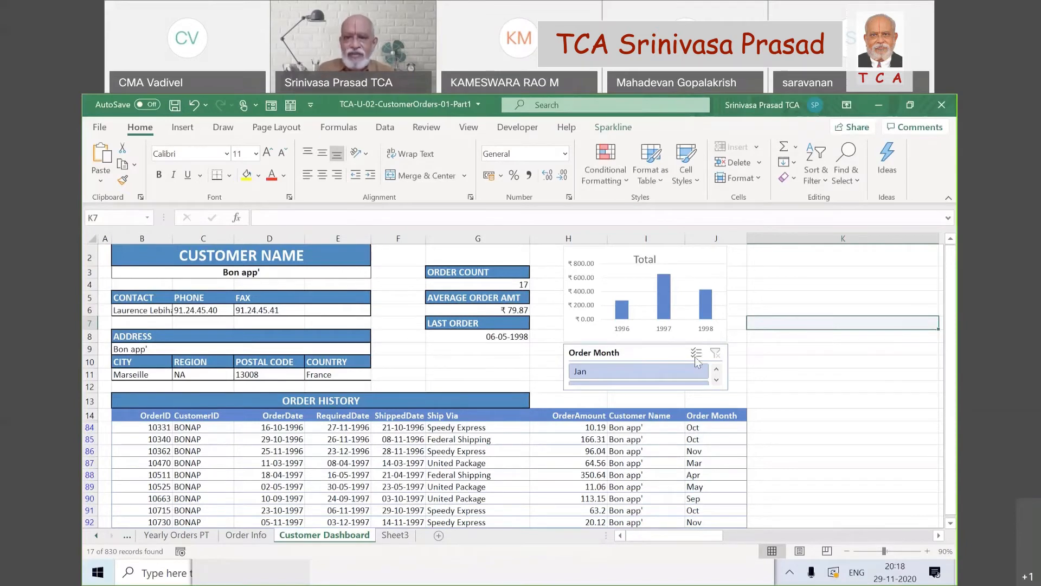
Arrange the Order Month slicer's buttons in 4 columns and set the button height to 0.4 cm
click(671, 353)
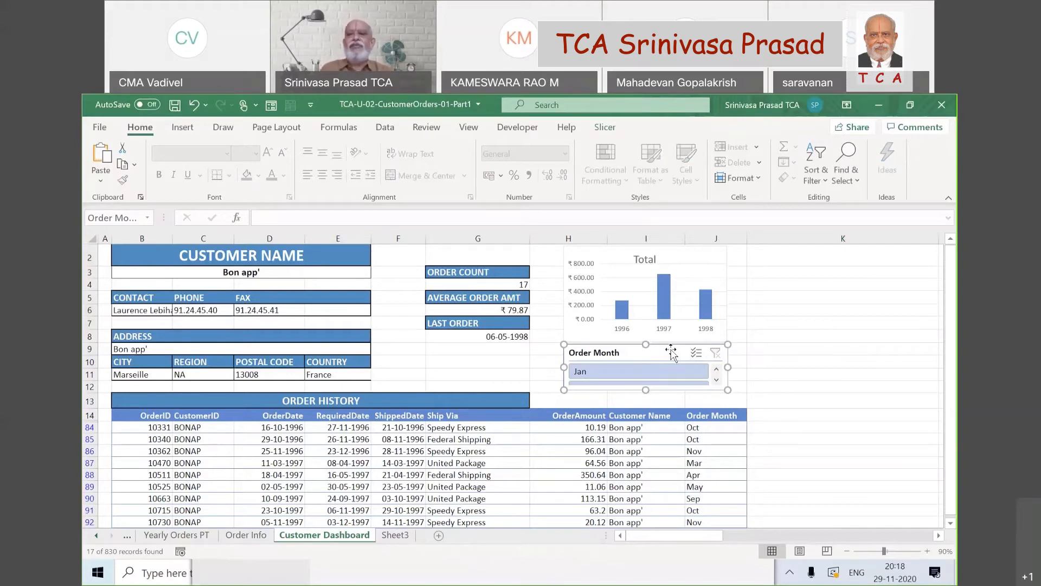
click(603, 125)
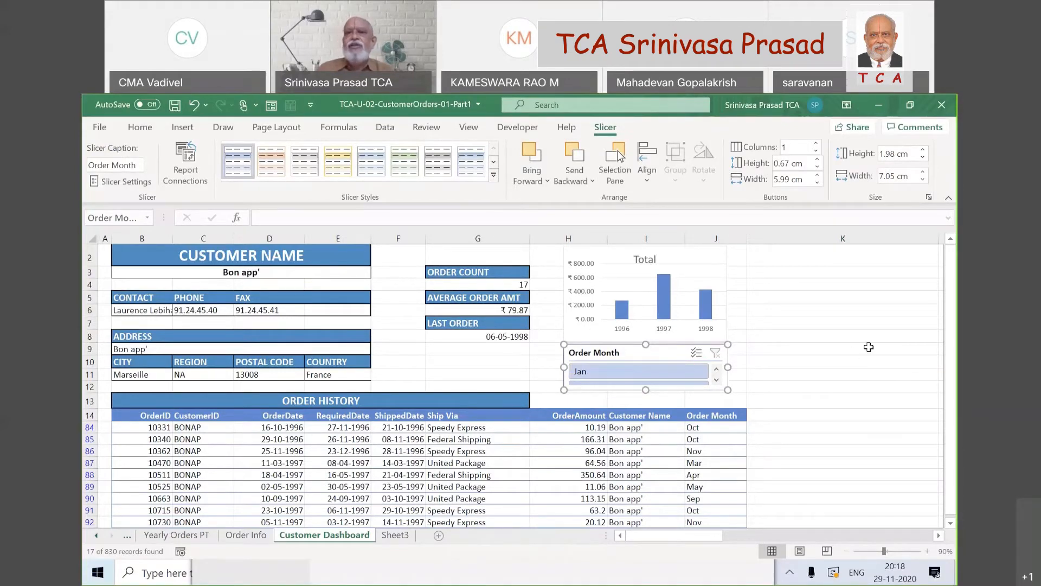
click(816, 144)
click(817, 145)
click(817, 145)
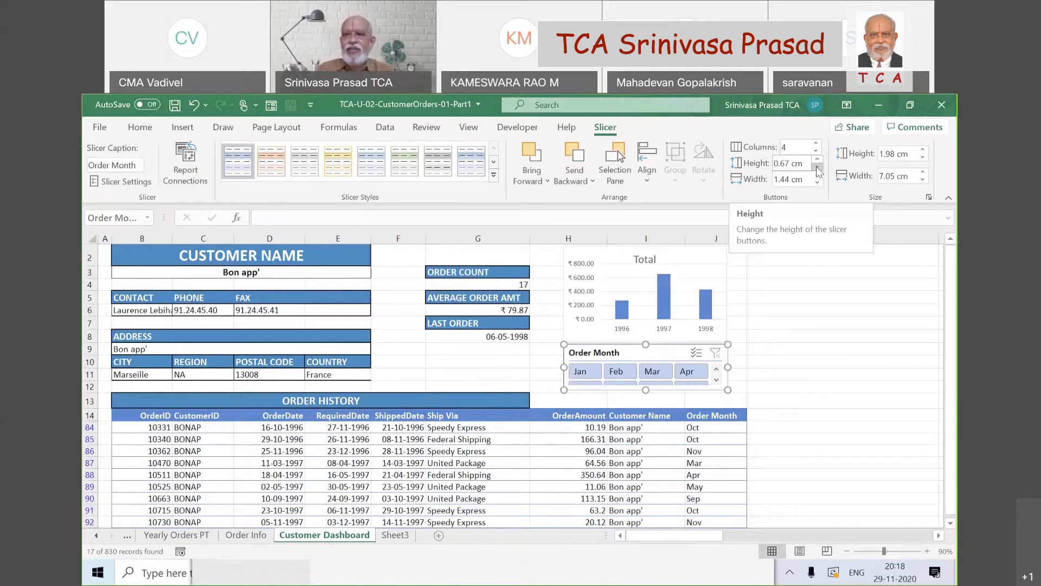
click(817, 168)
click(817, 167)
click(817, 167)
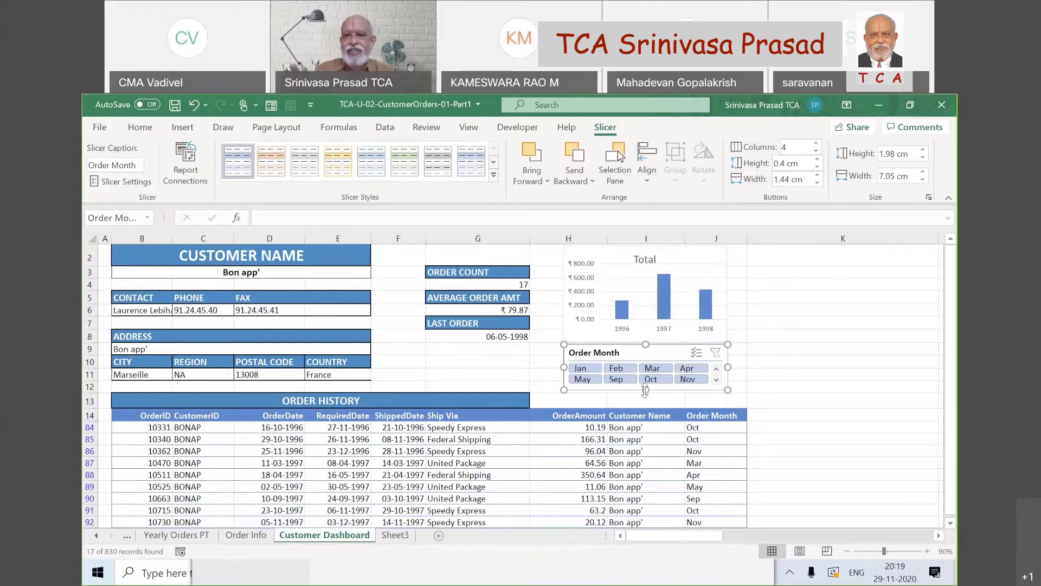
Increase the Order Month slicer's height until all three rows of month buttons fit without scrolling, and deselect the slicer
drag(645, 389, 645, 399)
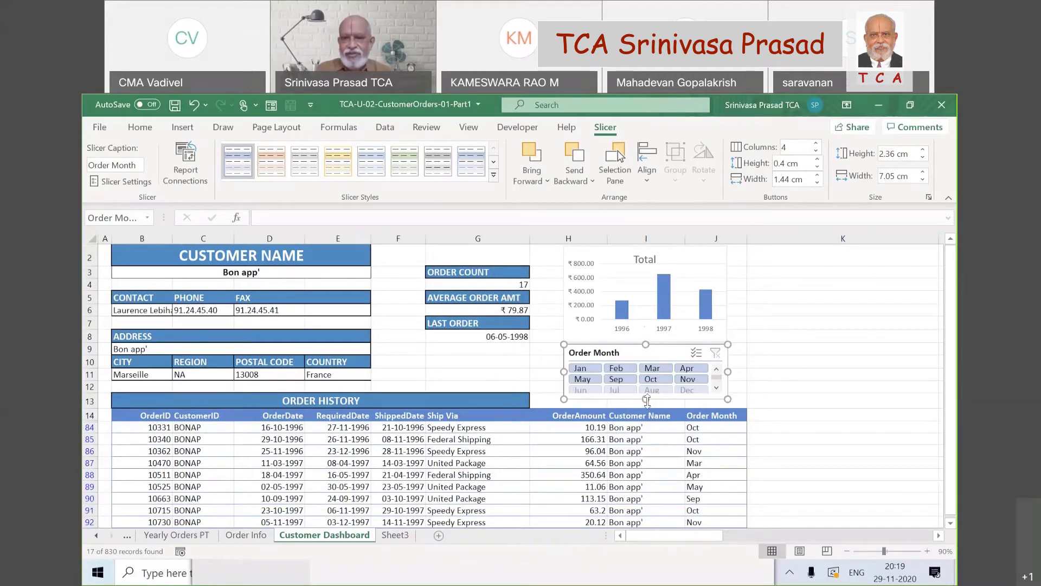
drag(645, 400, 645, 403)
click(781, 380)
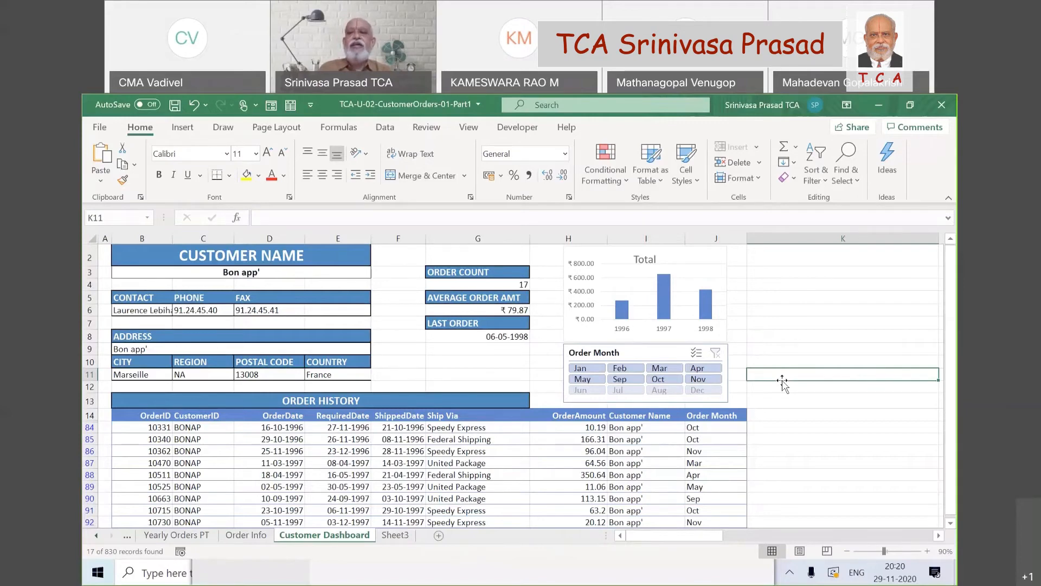
Select B's Beverages as the dashboard's customer name in cell B3
click(361, 273)
click(377, 273)
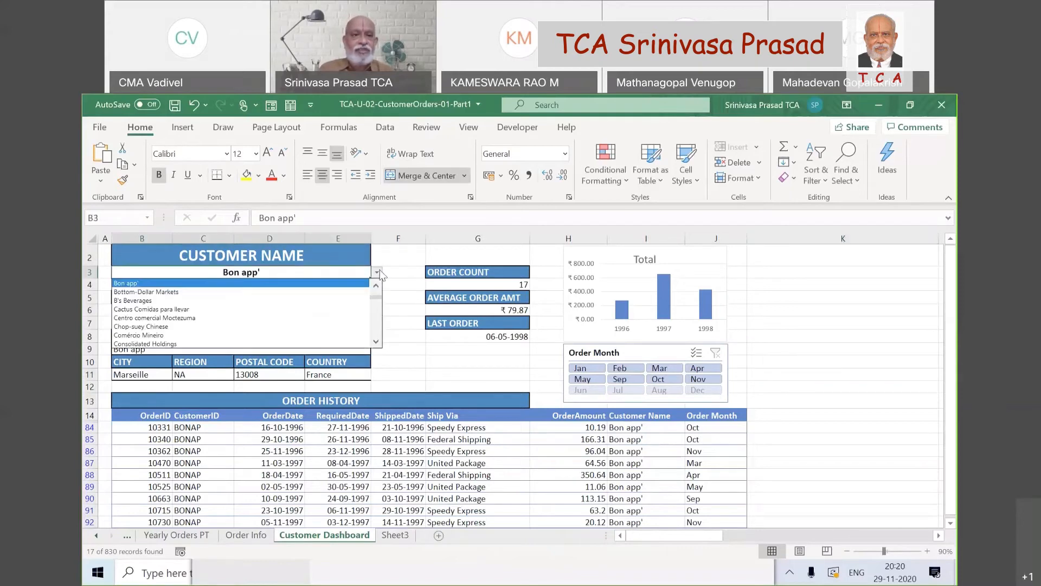
click(347, 300)
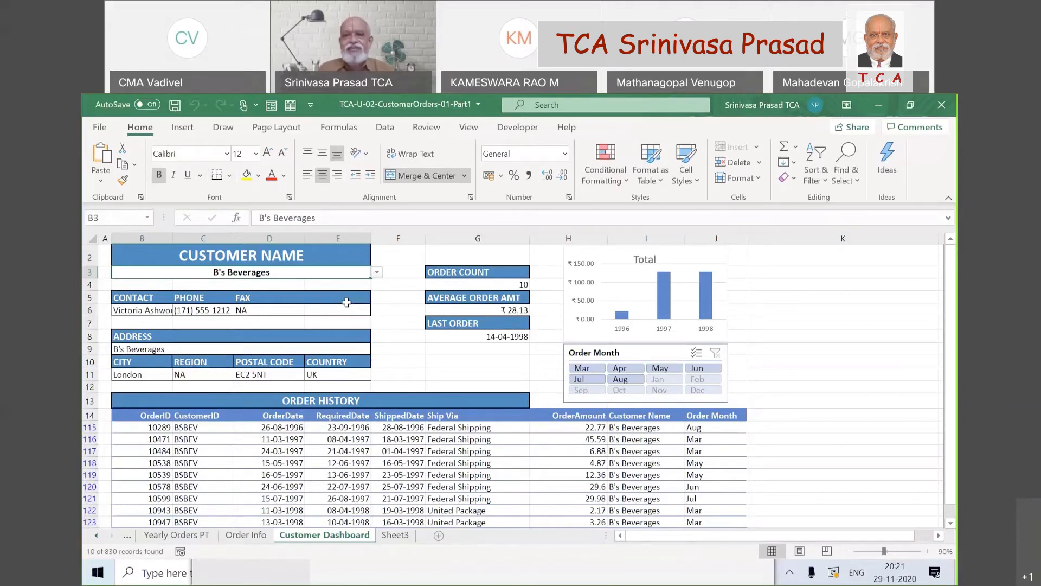
Change the dashboard's customer to Comércio Mineiro and filter the chart by Mar, Apr and Aug one at a time
click(376, 273)
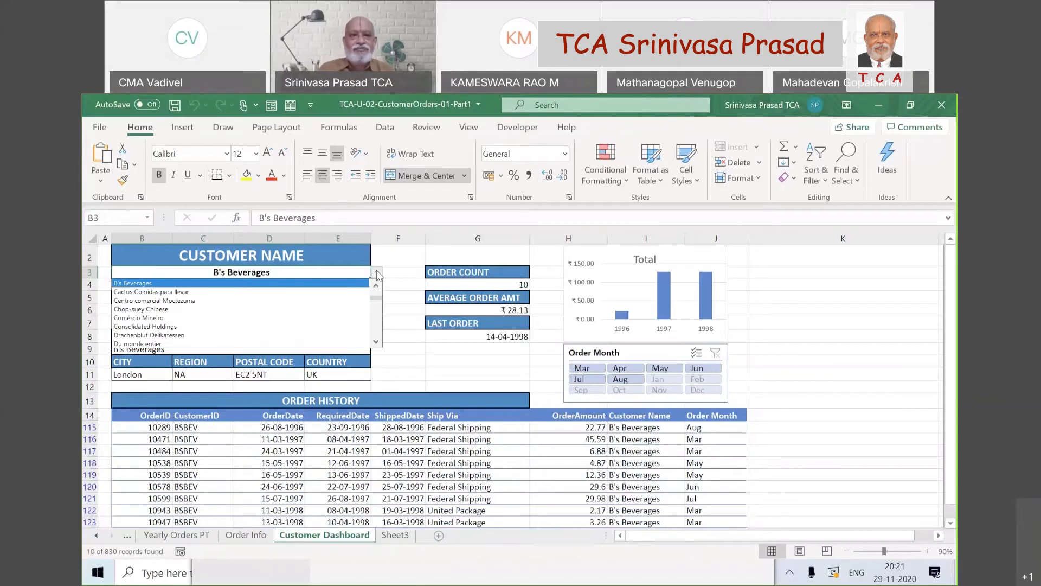
click(343, 317)
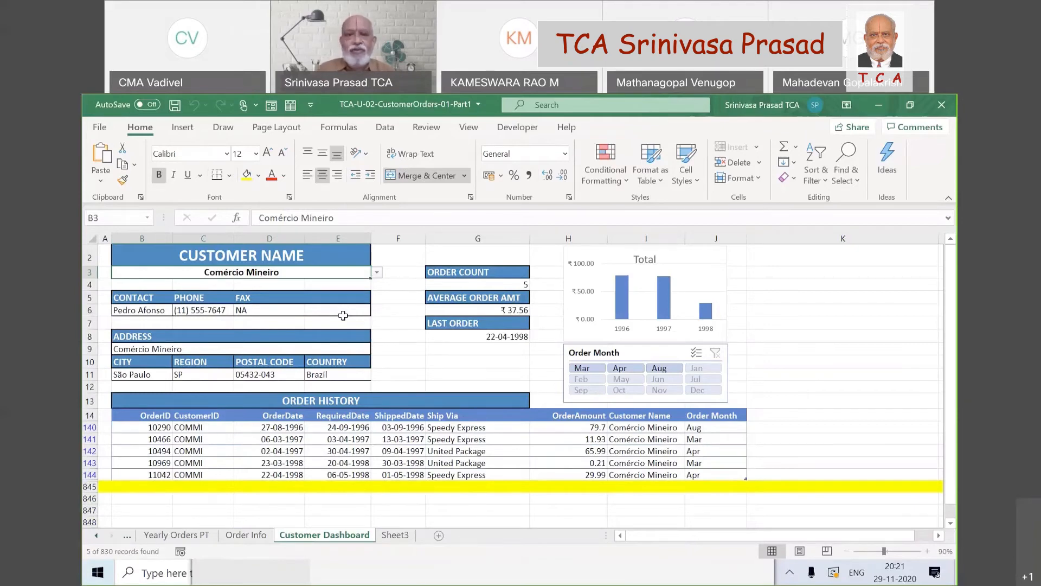
click(588, 367)
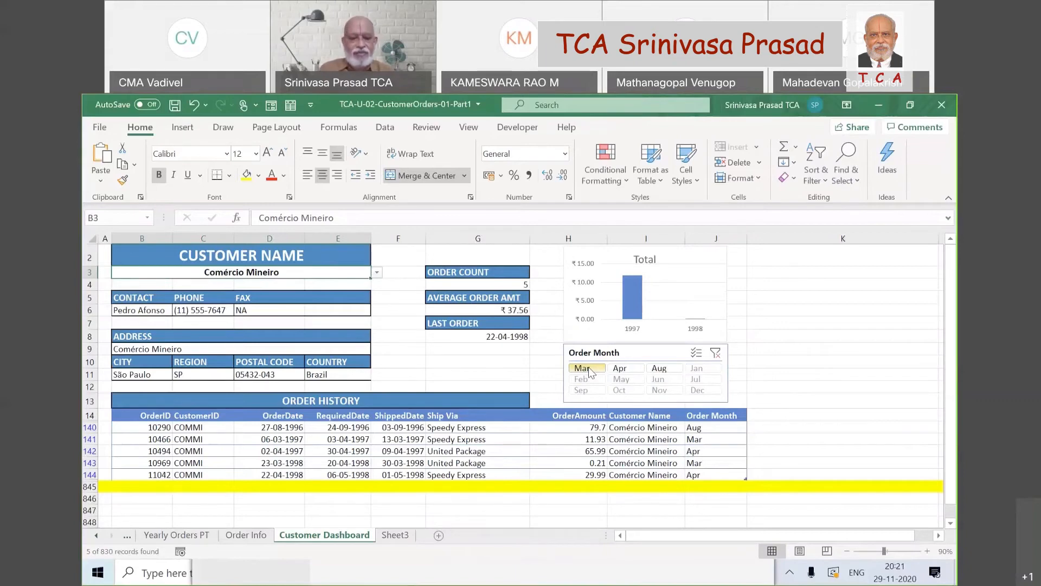
click(641, 370)
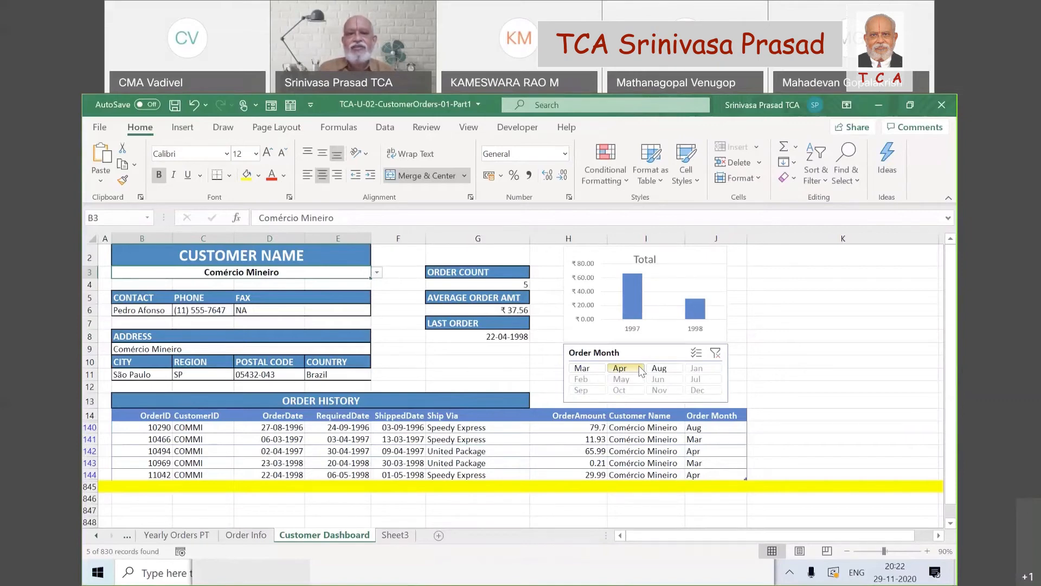
click(660, 369)
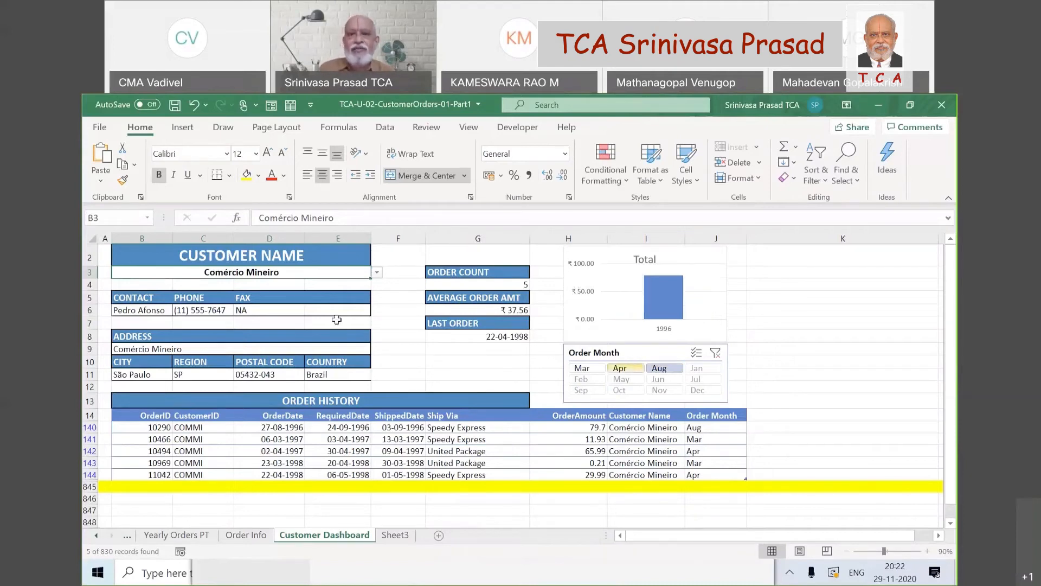
Change the dashboard's customer to Consolidated Holdings
click(376, 272)
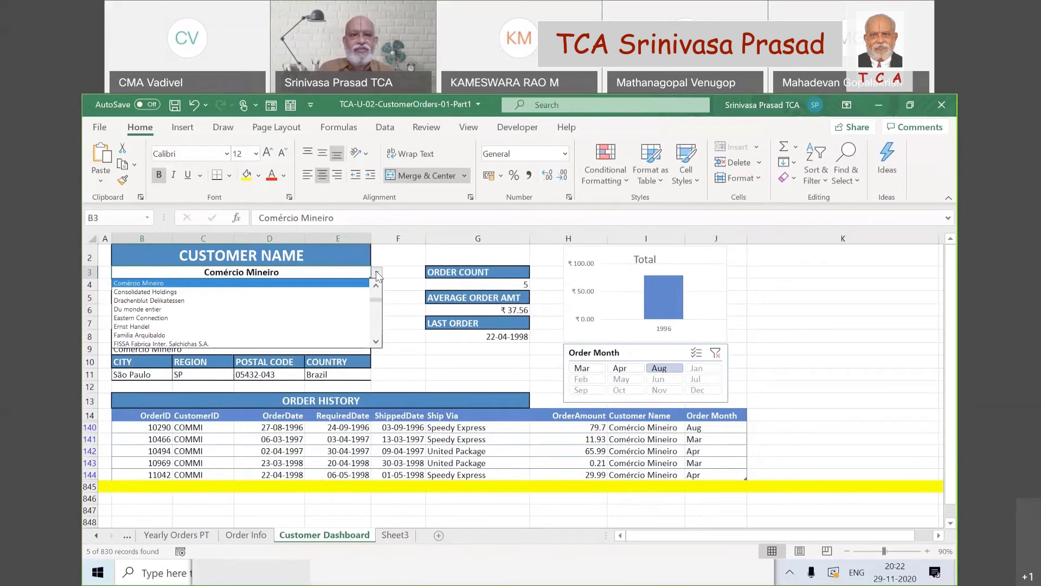
click(355, 293)
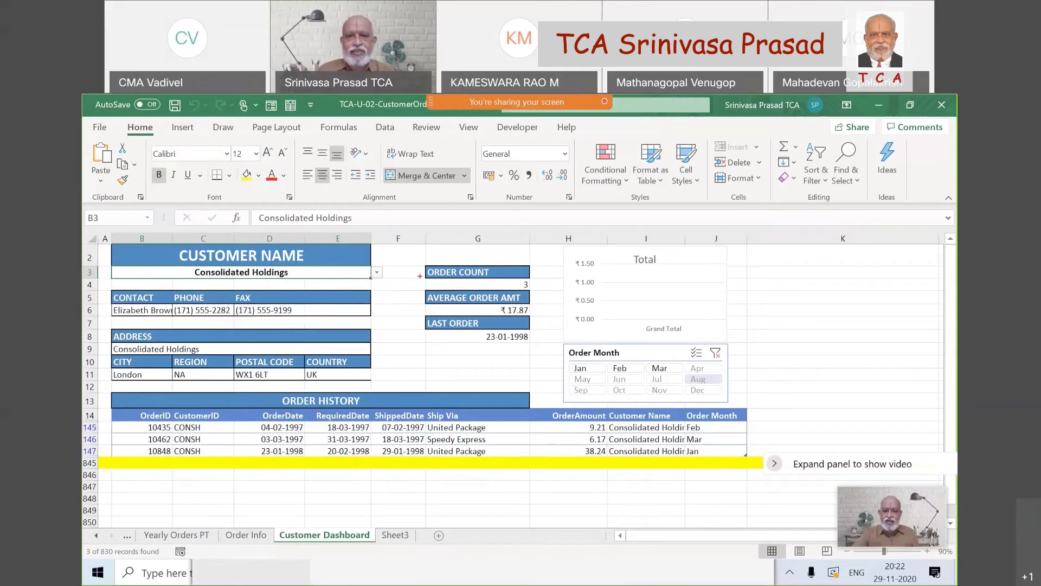
mouse_move(427, 259)
mouse_down()
mouse_move(483, 249)
mouse_move(547, 340)
mouse_move(428, 352)
mouse_move(427, 261)
mouse_up()
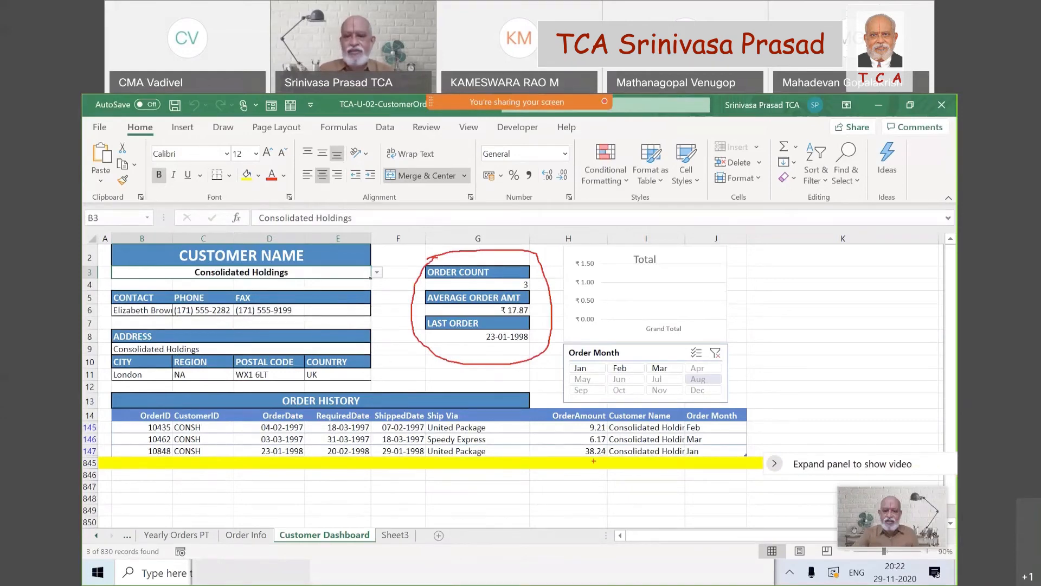
mouse_move(594, 460)
mouse_down()
mouse_move(601, 417)
mouse_move(615, 448)
mouse_move(593, 470)
mouse_up()
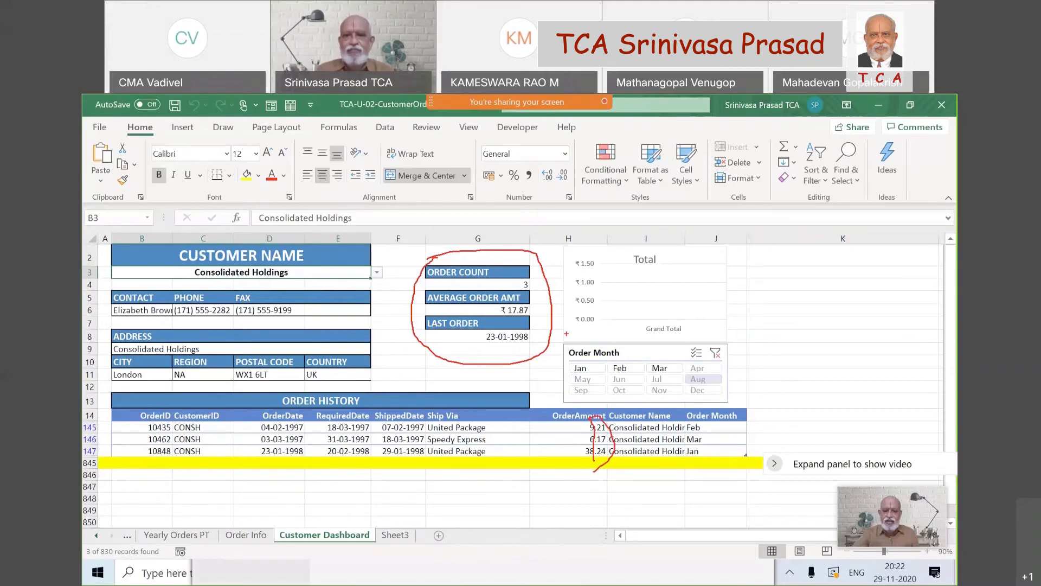
mouse_move(566, 333)
mouse_down()
mouse_move(569, 249)
mouse_move(622, 240)
mouse_up()
drag(696, 253, 719, 250)
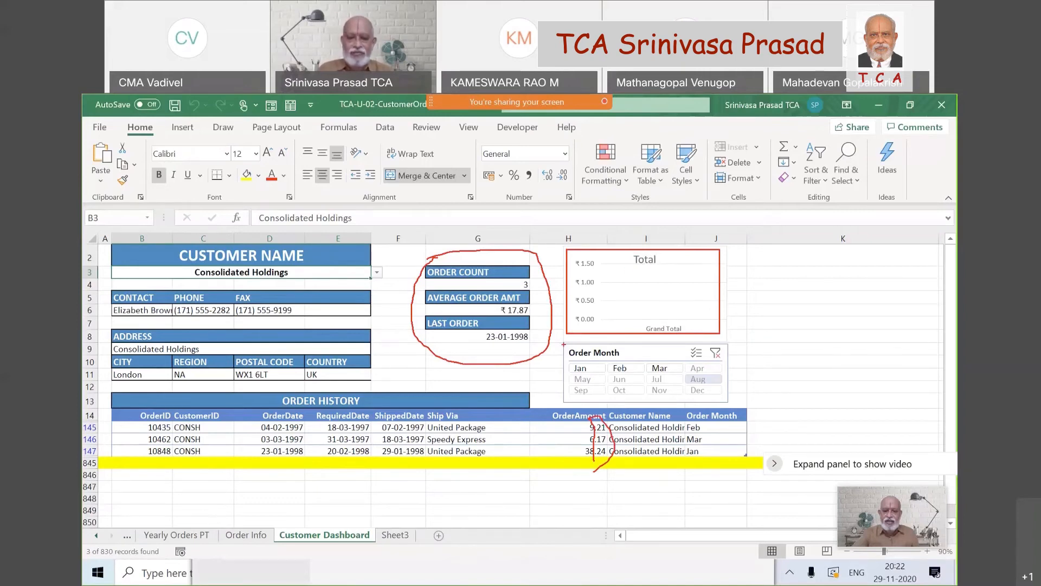
mouse_move(564, 344)
mouse_down()
mouse_move(694, 337)
mouse_move(727, 393)
mouse_move(585, 408)
mouse_move(558, 367)
mouse_move(566, 345)
mouse_up()
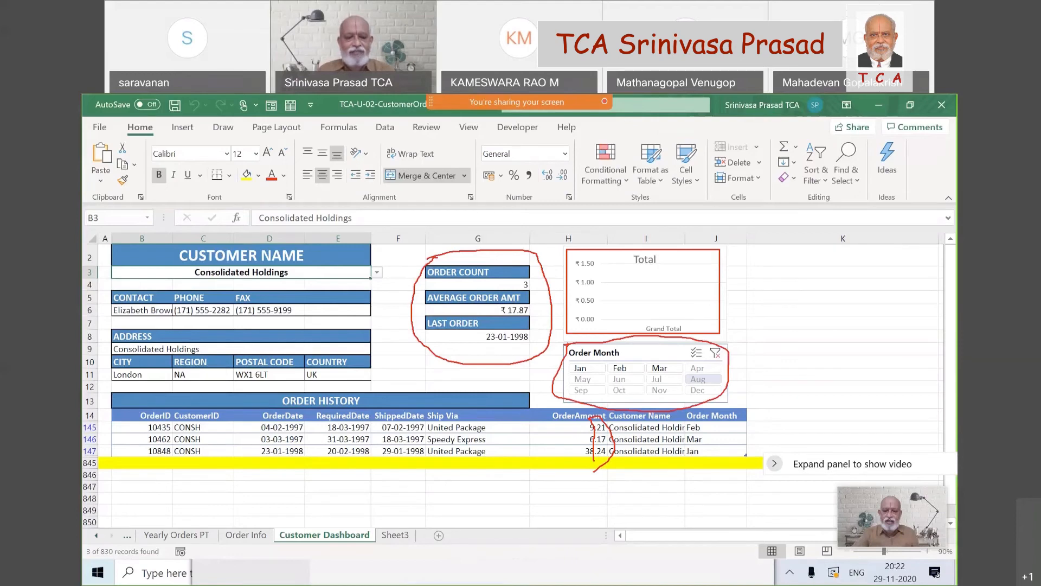
key(Escape)
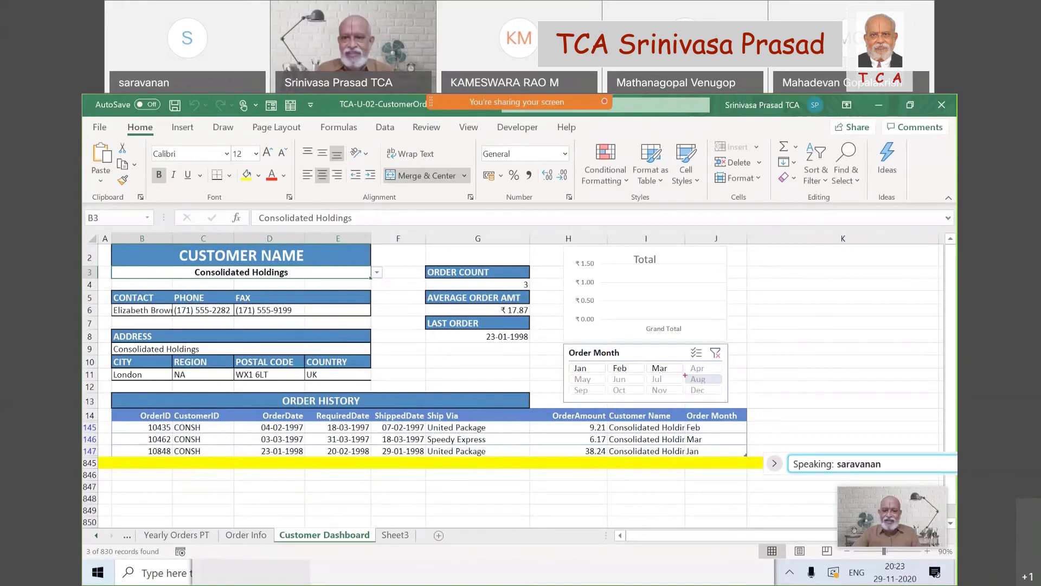
mouse_move(686, 374)
mouse_down()
mouse_move(722, 372)
mouse_move(727, 387)
mouse_move(681, 378)
mouse_up()
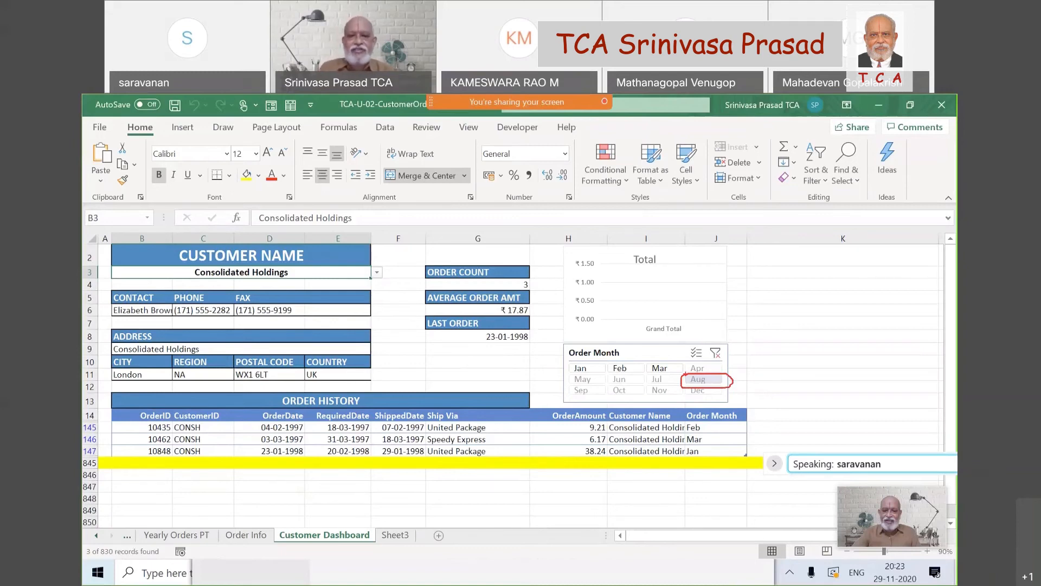
mouse_move(379, 474)
mouse_down()
mouse_move(402, 407)
mouse_move(428, 436)
mouse_move(402, 477)
mouse_move(378, 472)
mouse_up()
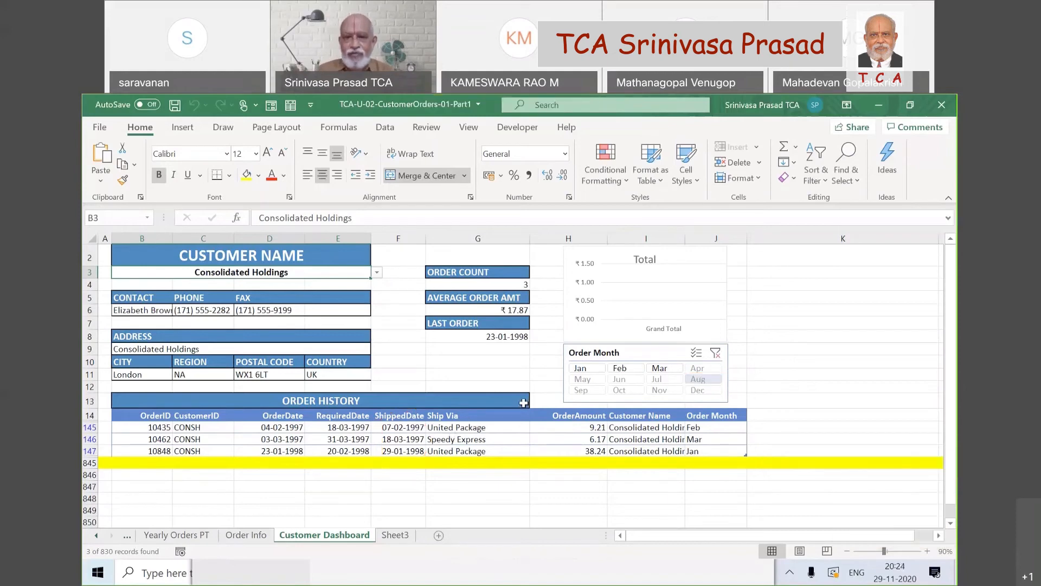
Filter the Consolidated Holdings chart by Jan, Feb and Mar one at a time with the Order Month slicer
click(585, 368)
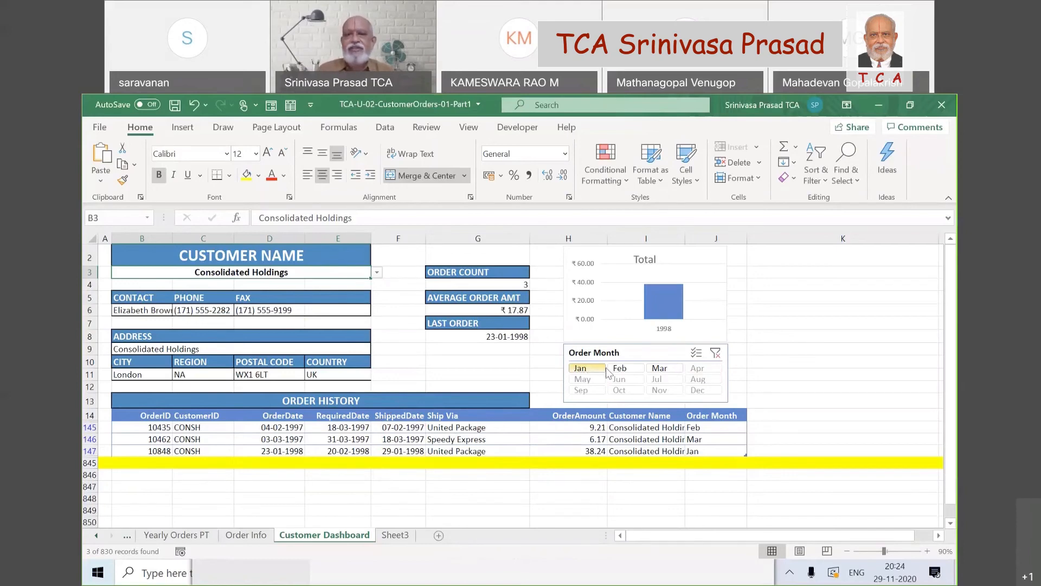
click(626, 370)
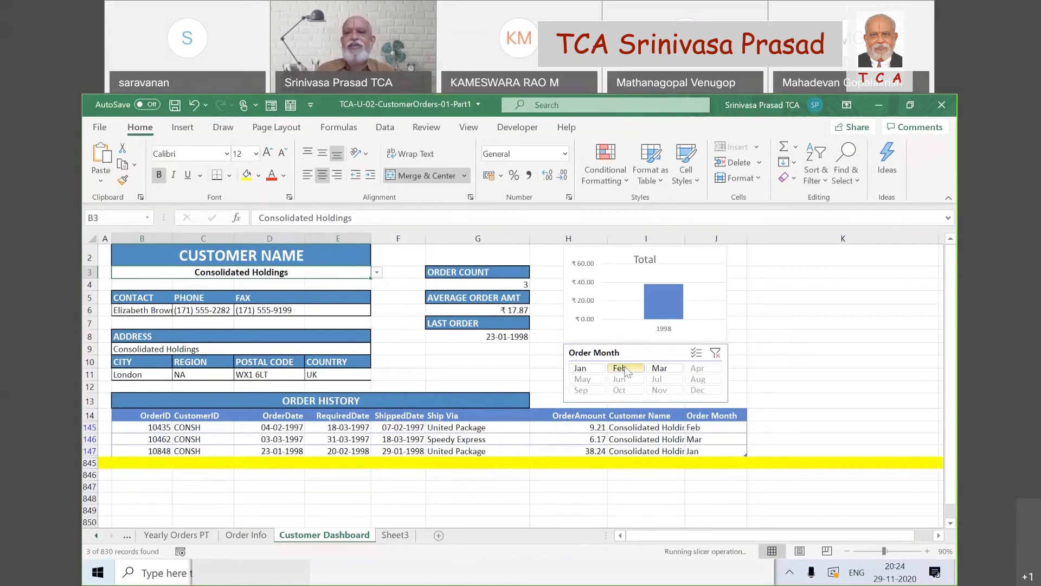
click(664, 370)
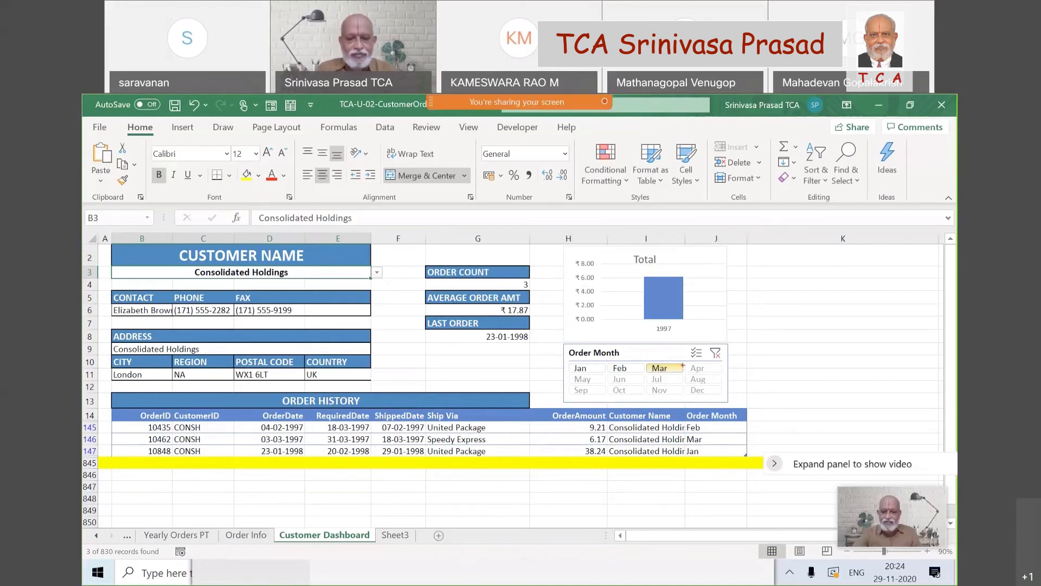
mouse_move(706, 342)
mouse_down()
mouse_move(732, 335)
mouse_move(734, 348)
mouse_move(712, 367)
mouse_move(707, 344)
mouse_up()
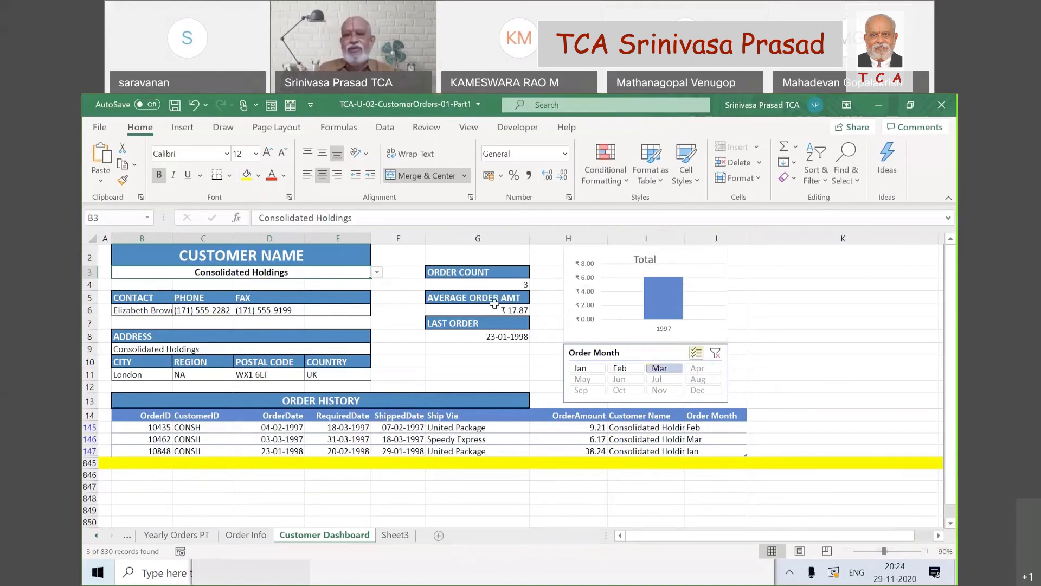
Change the dashboard's customer to Du monde entier and clear the Order Month slicer's month filter
click(376, 272)
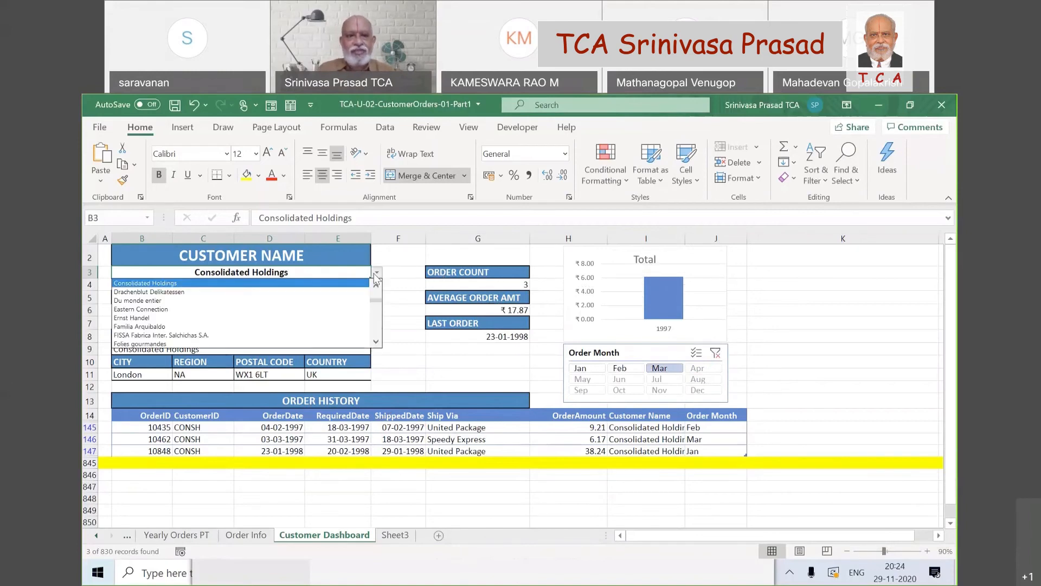
click(349, 302)
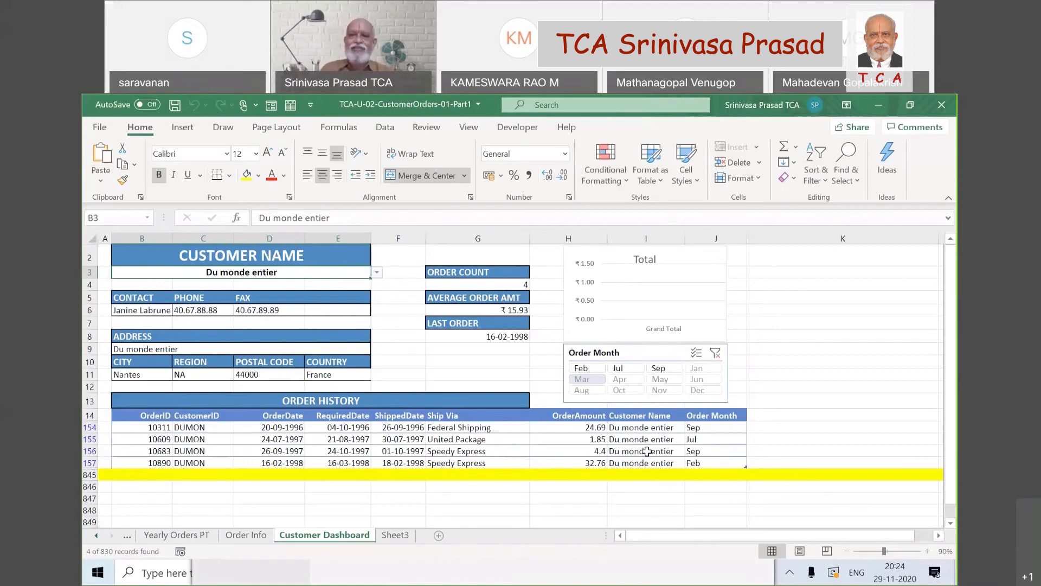
click(716, 353)
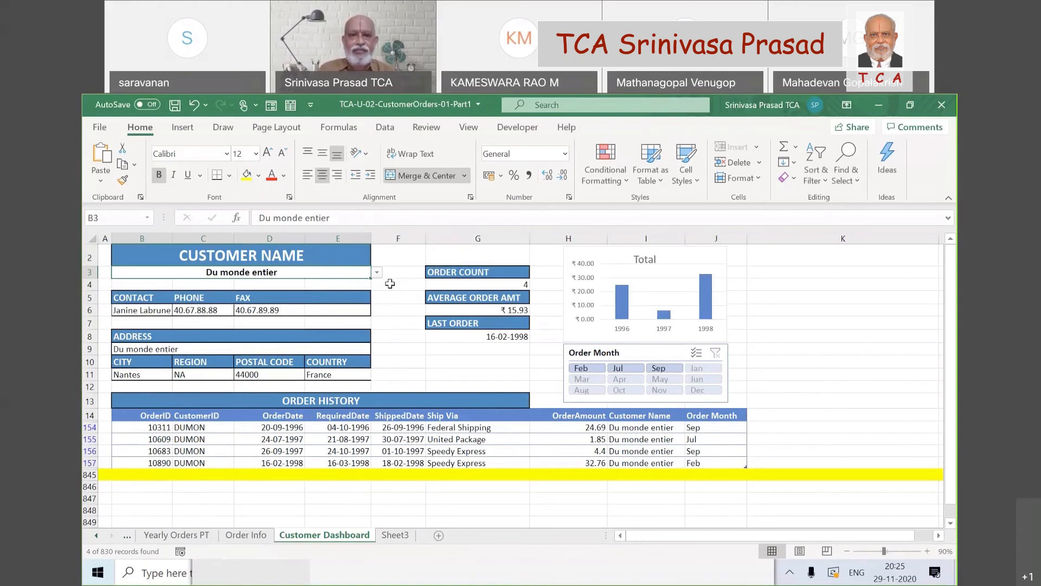
Change the dashboard's customer to Eastern Connection
click(377, 273)
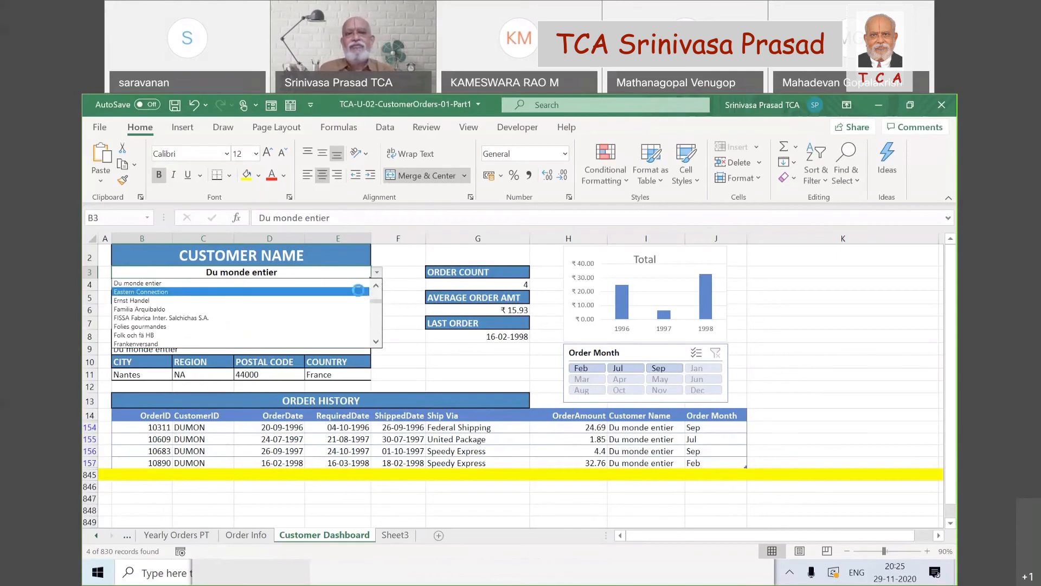
click(358, 291)
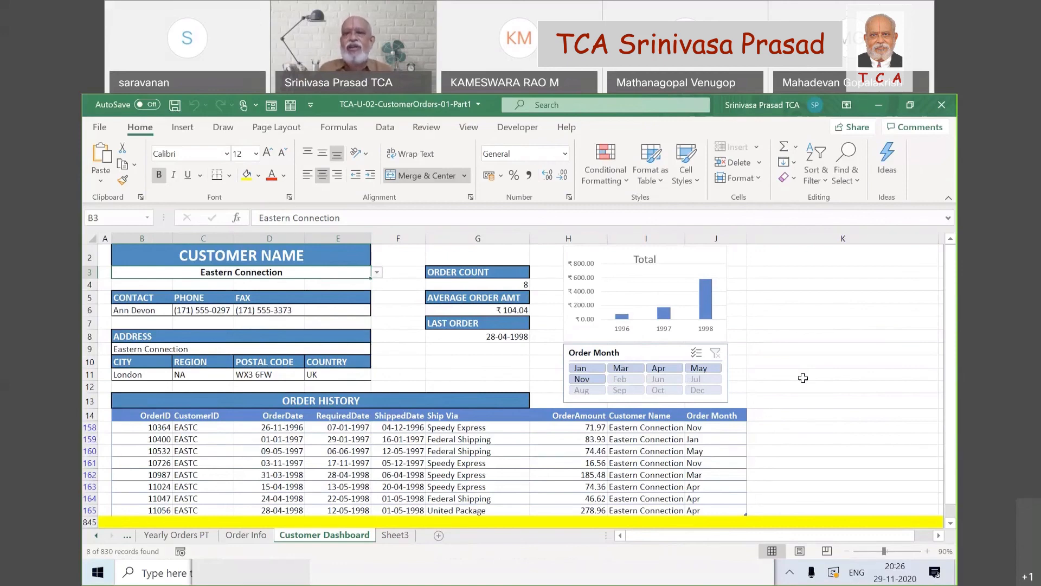
Try the orange, grey and yellow light styles on the Order Month slicer, restore its light blue style, and deselect the slicer
click(675, 358)
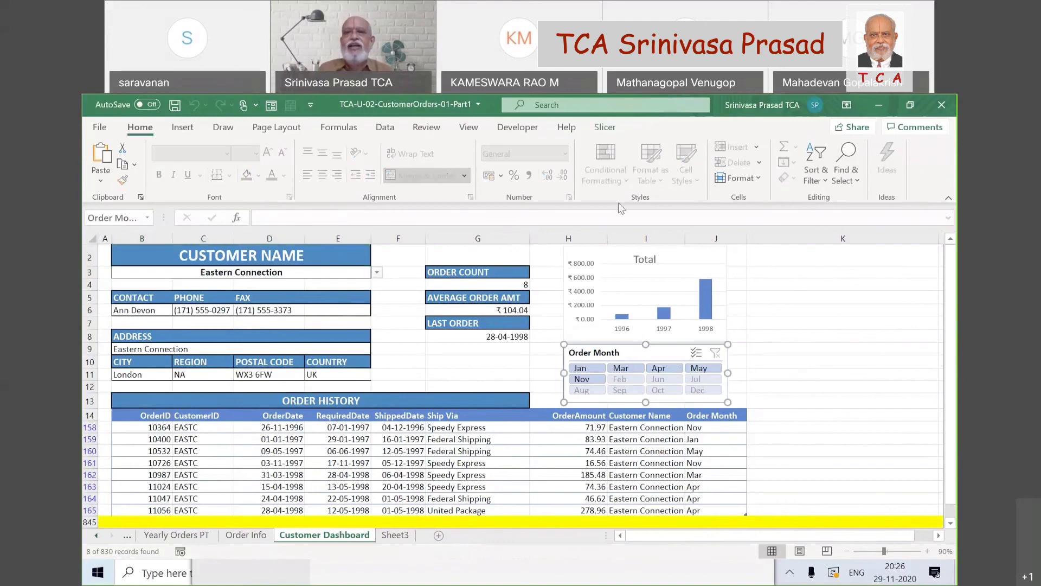
click(606, 127)
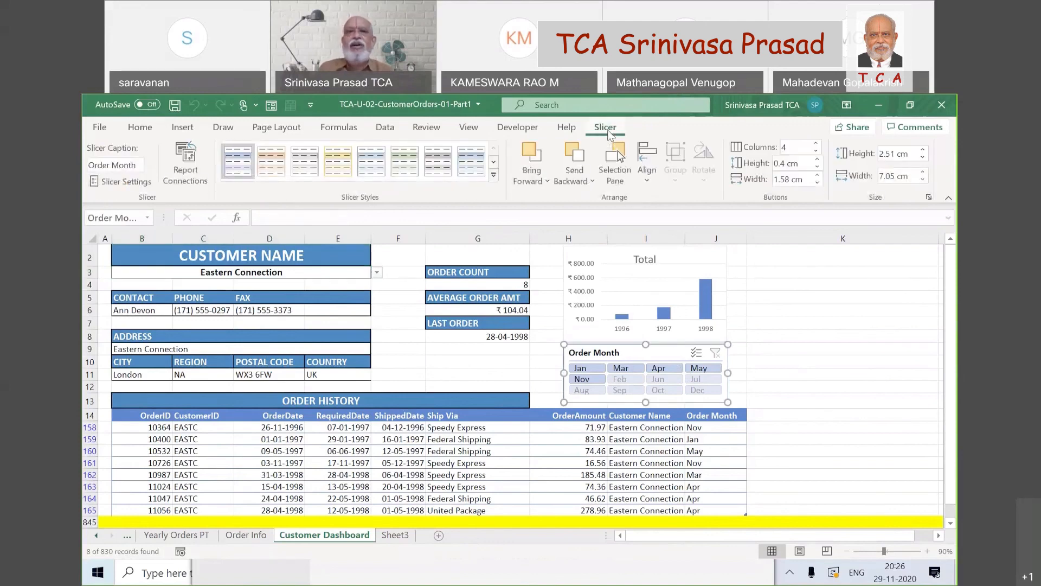
click(276, 164)
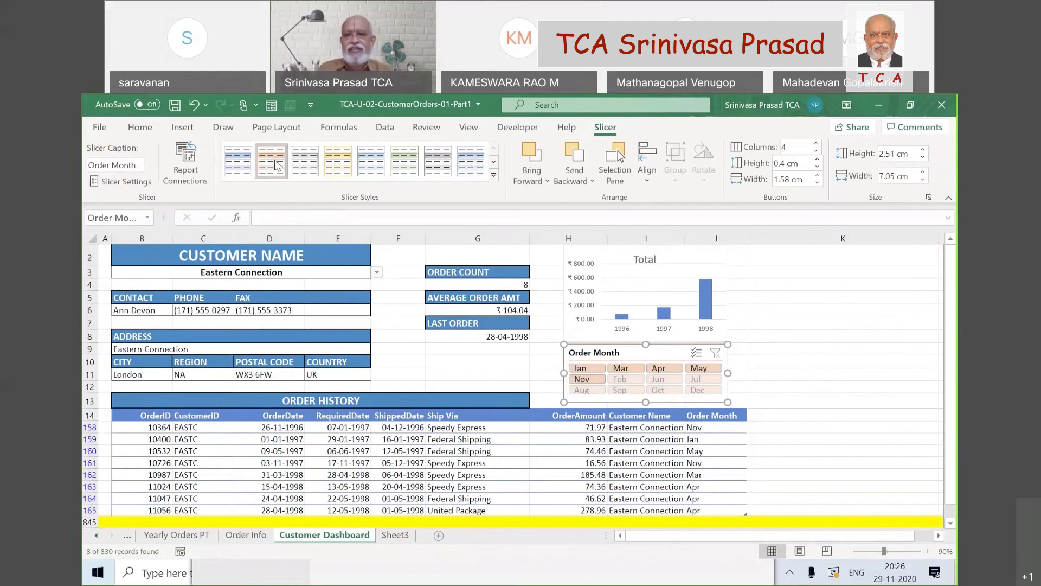
click(304, 165)
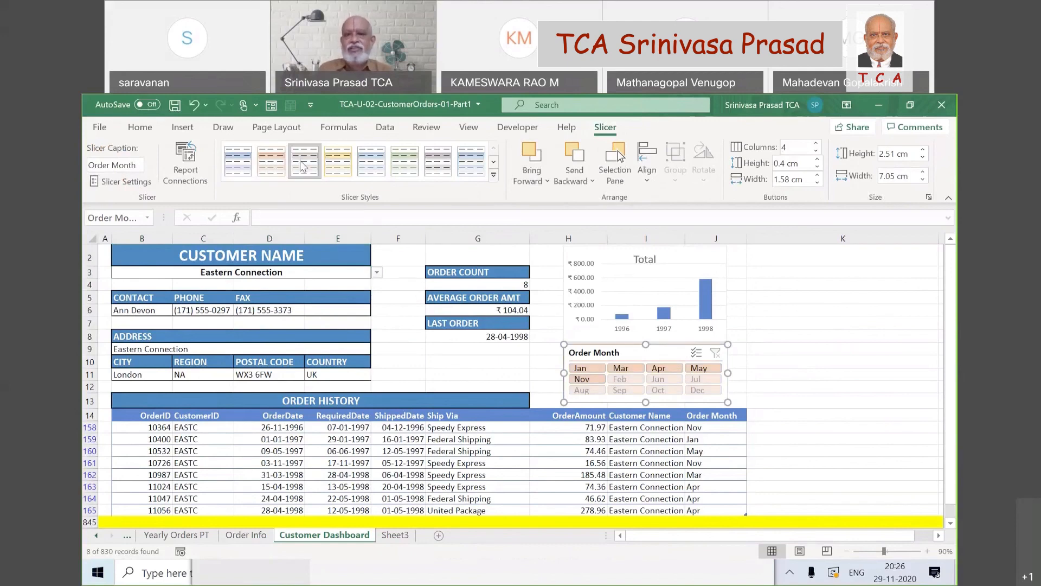
click(338, 163)
click(247, 169)
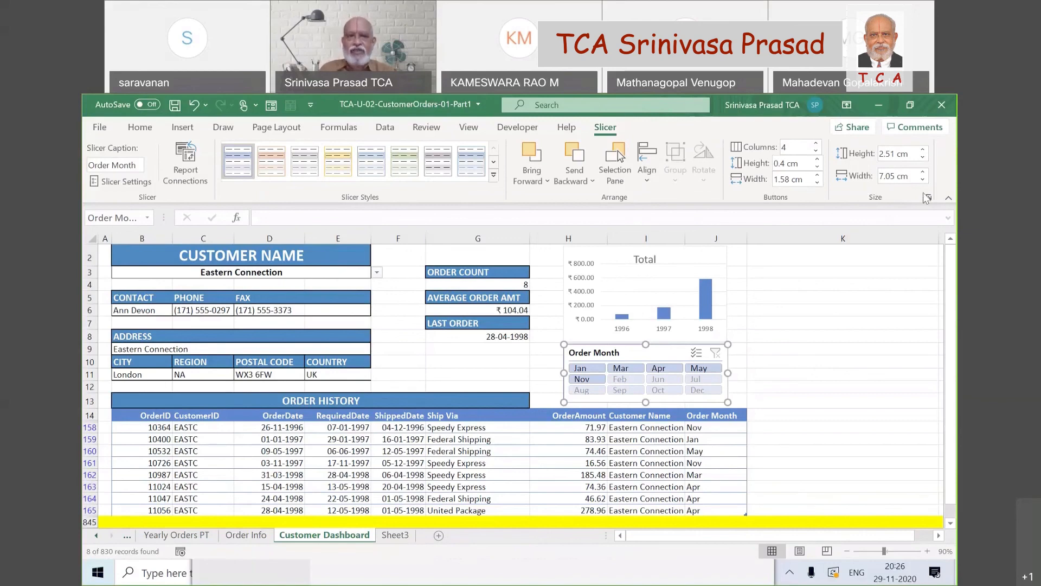
click(274, 172)
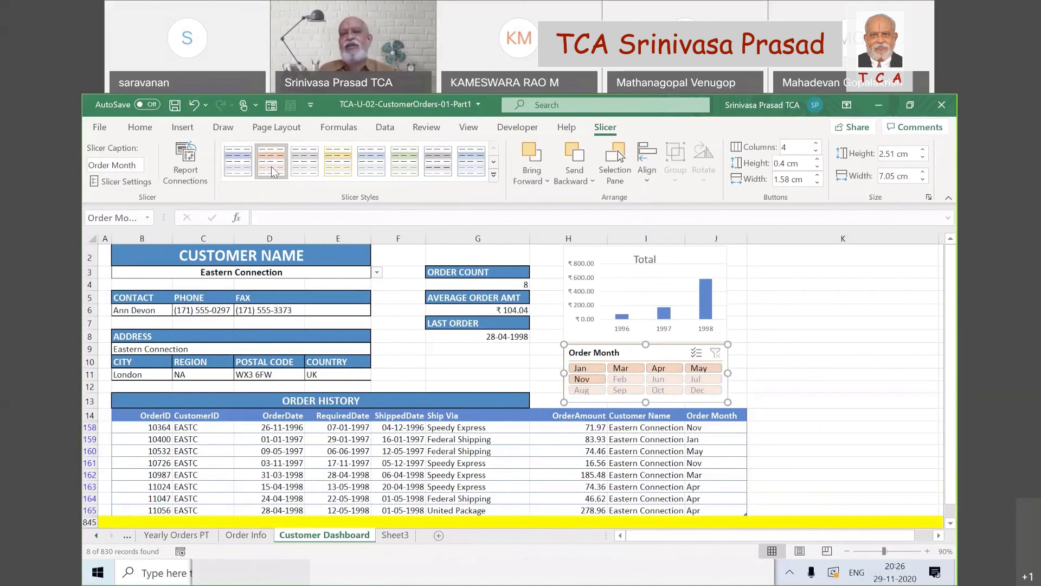
click(237, 171)
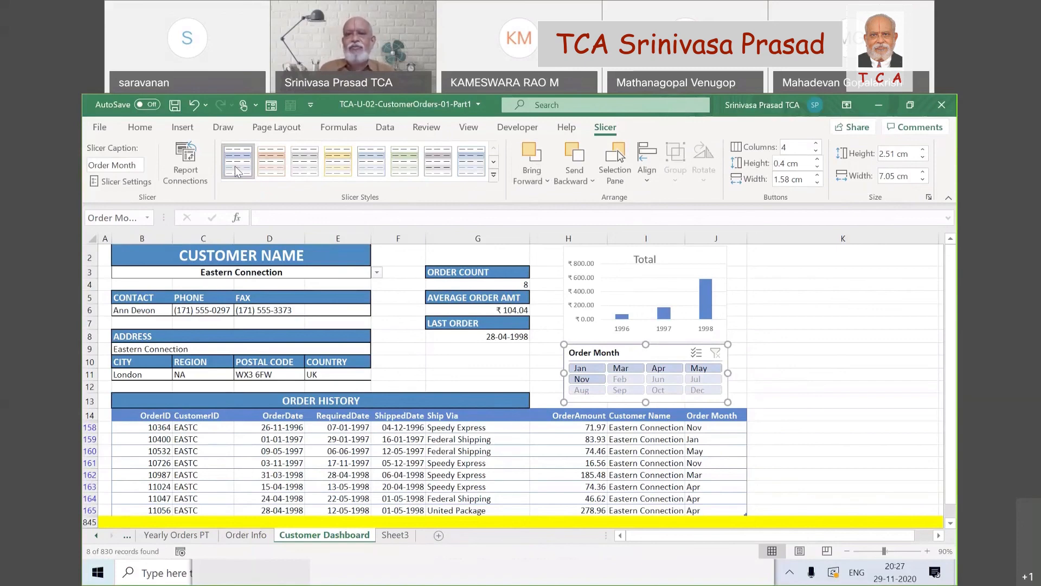
click(794, 346)
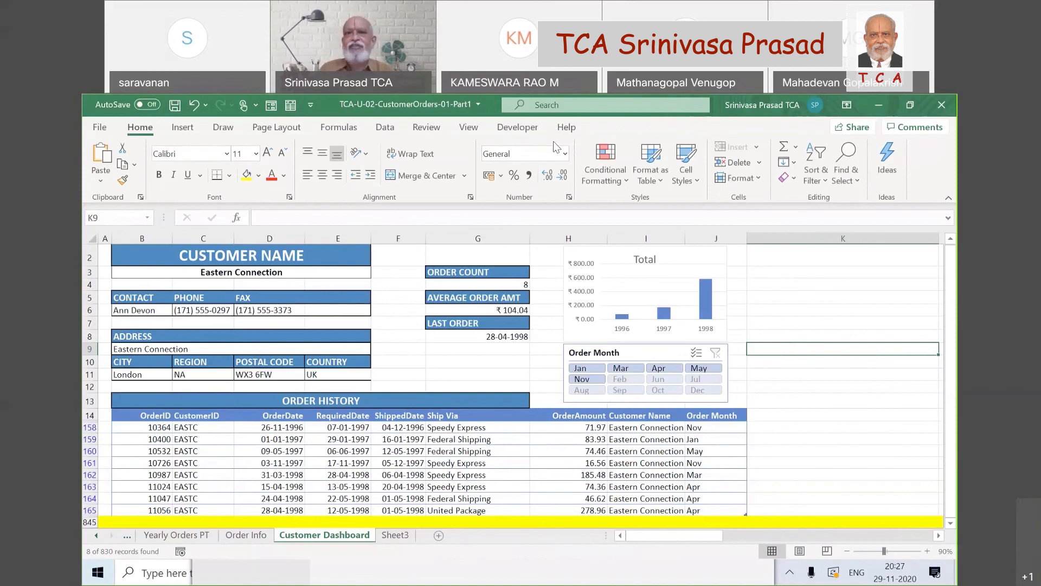
click(594, 110)
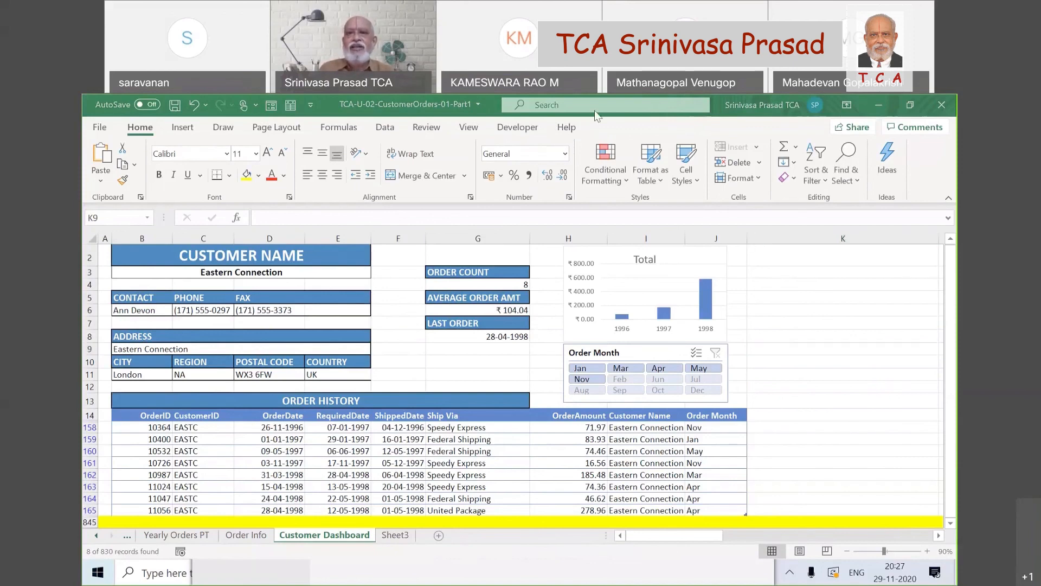